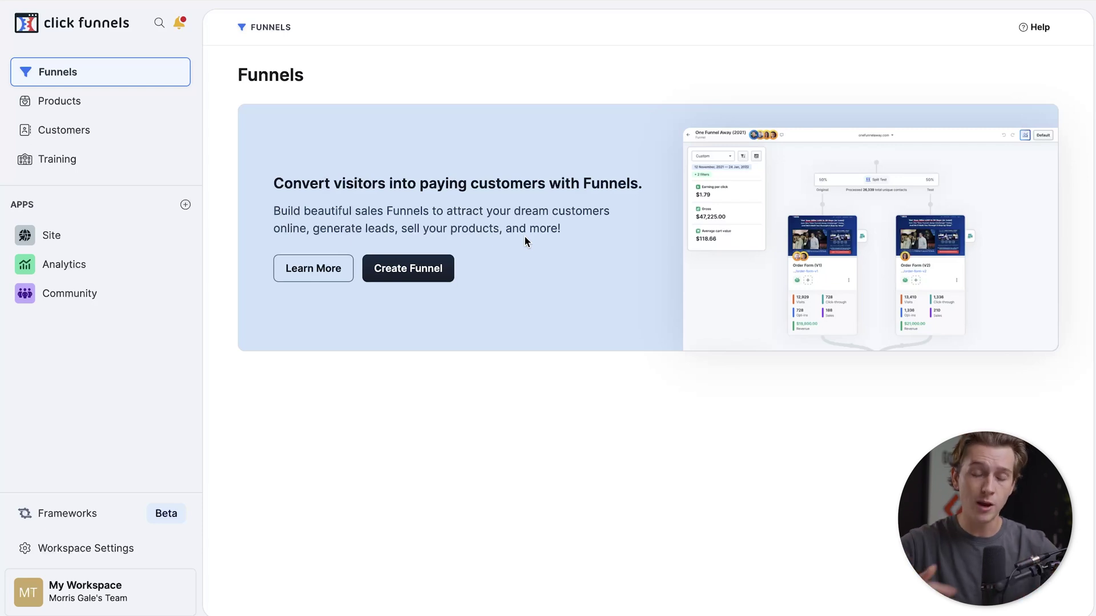
Step: Start a new funnel and open the Lead Squeeze Funnel overview page
click(394, 270)
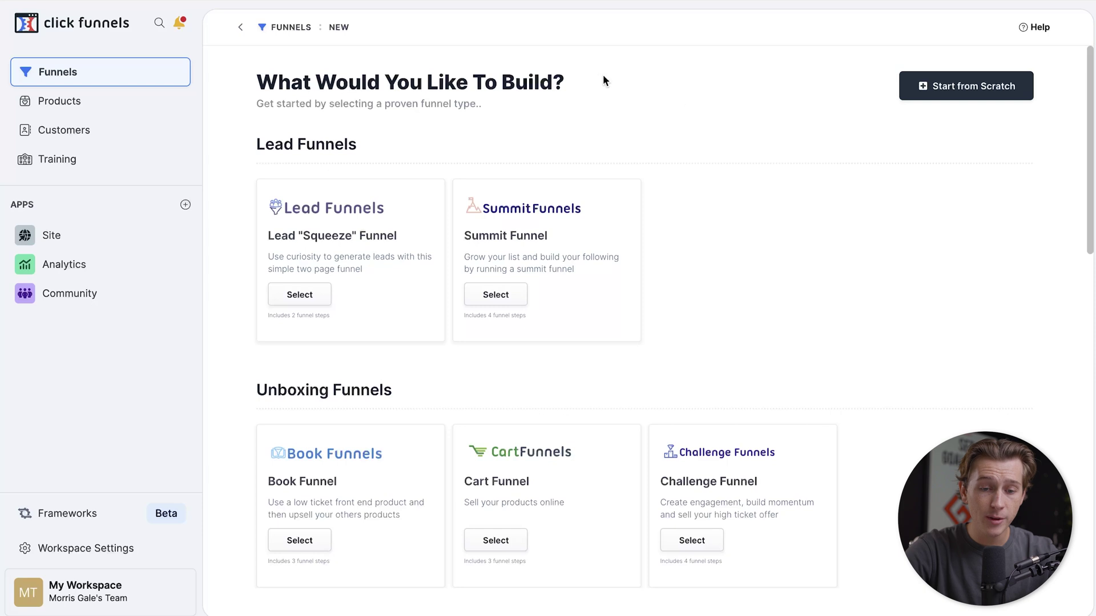
click(376, 243)
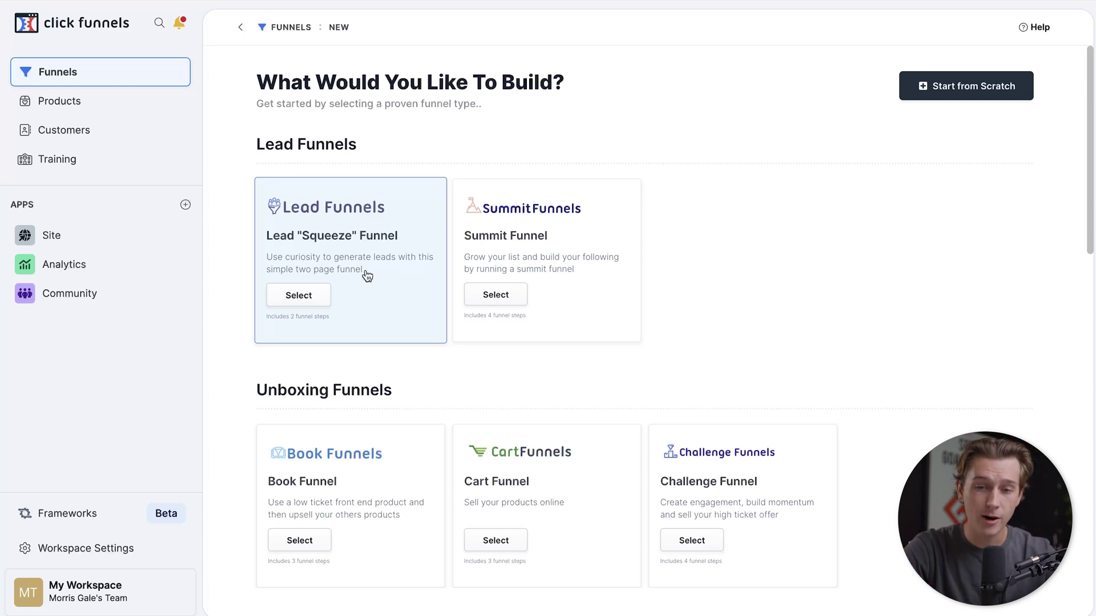
click(310, 298)
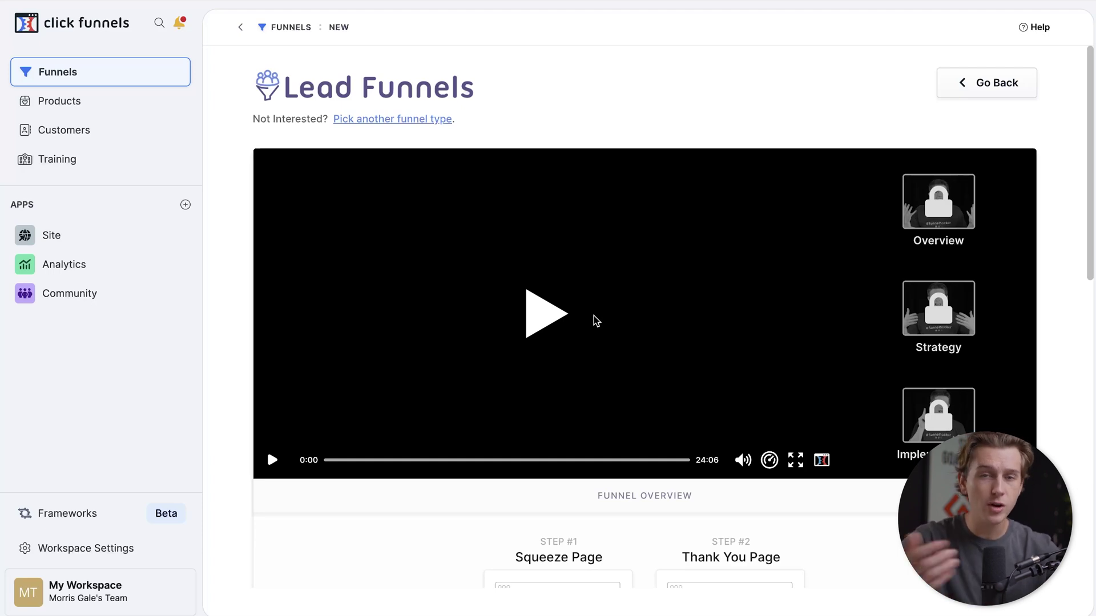
Step: Browse the Lead Squeeze templates and install the seventh template as a new funnel
scroll(594, 321, down, 8)
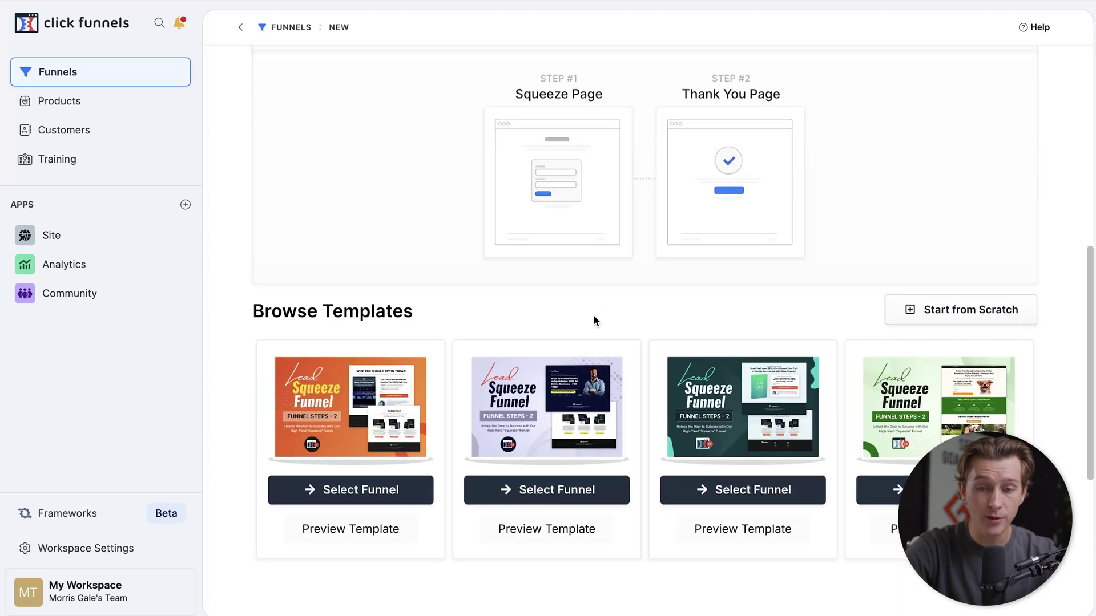
scroll(619, 225, up, 3)
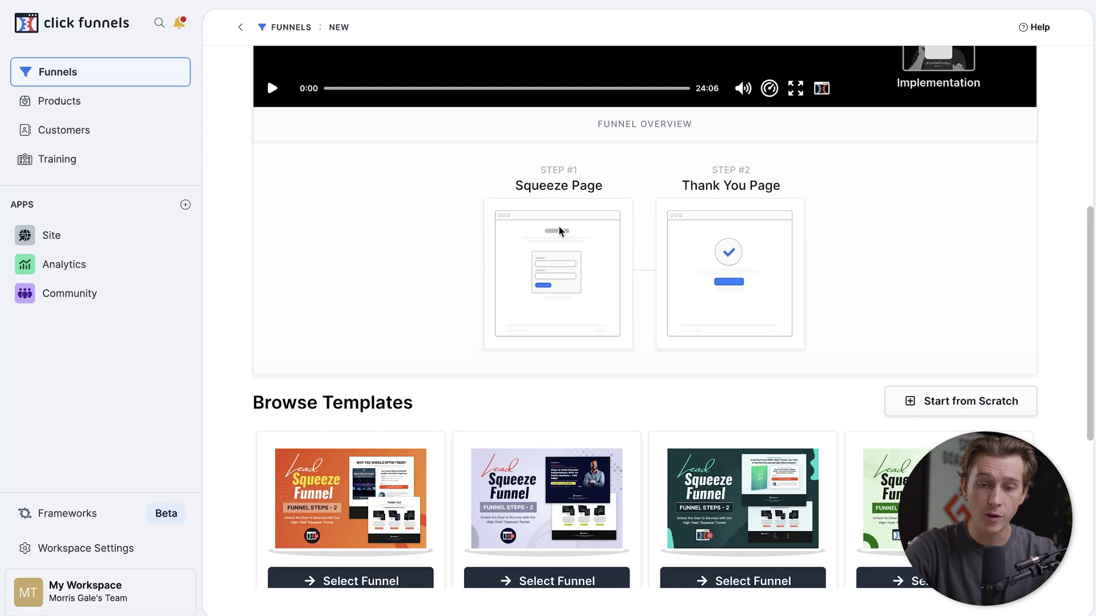
scroll(758, 230, down, 6)
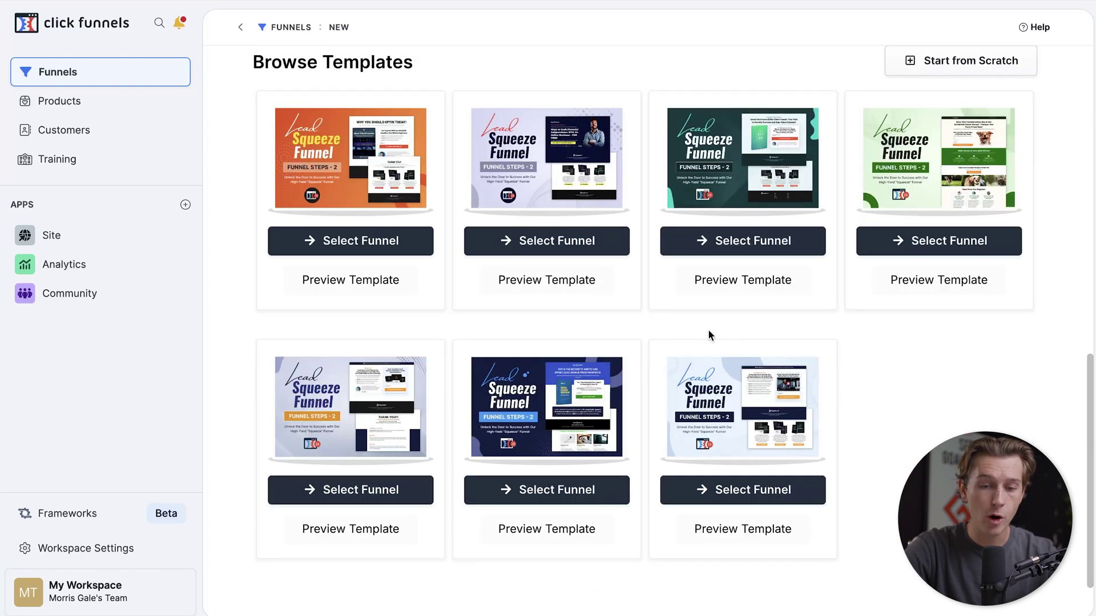
scroll(708, 331, up, 2)
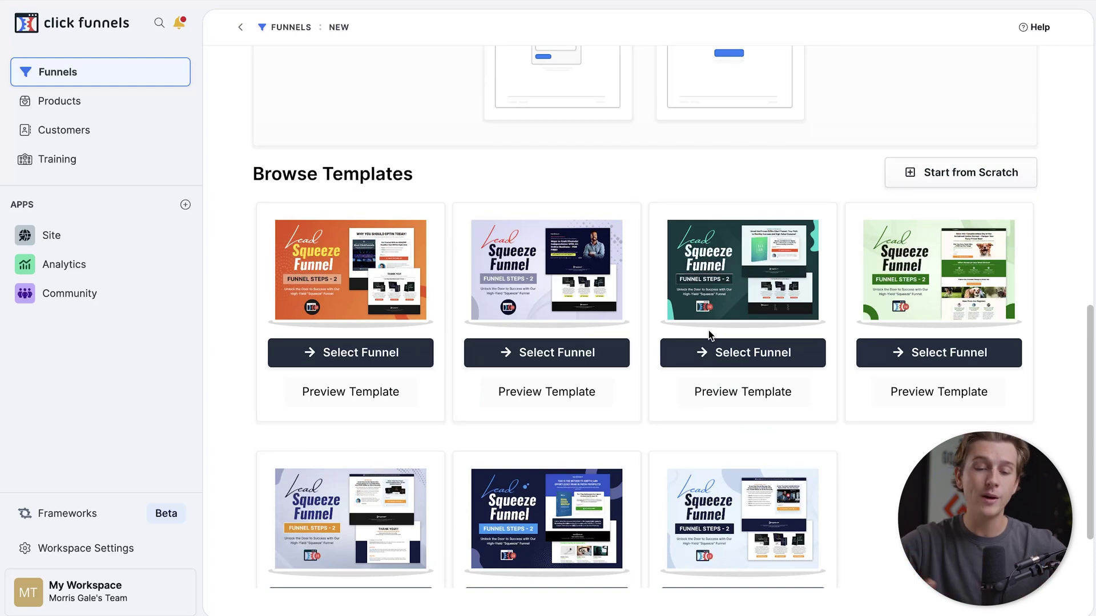
scroll(709, 334, down, 1)
scroll(710, 334, down, 2)
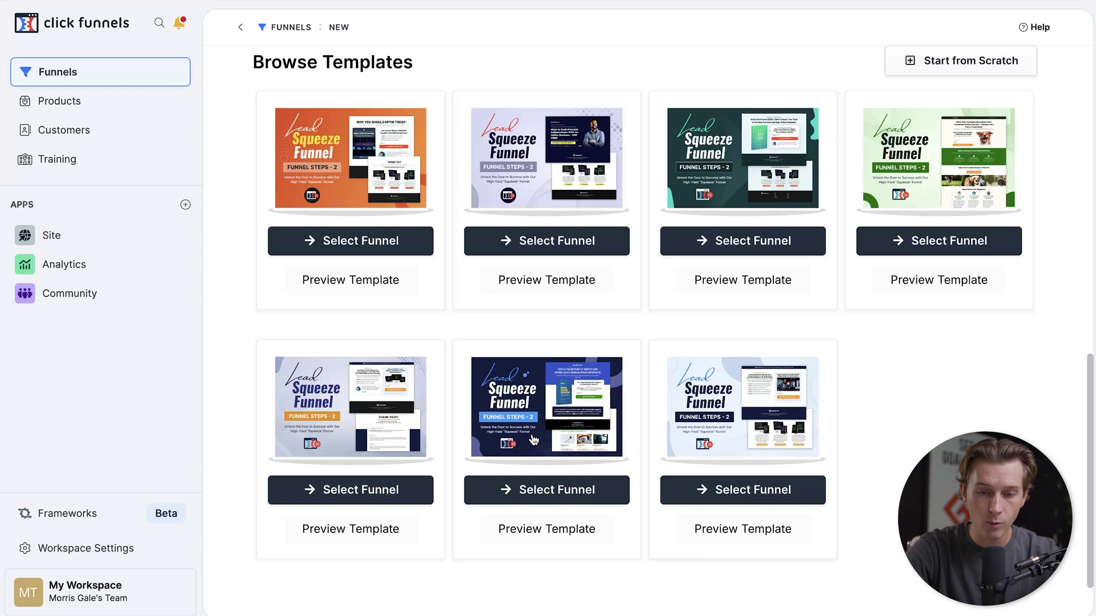
click(762, 495)
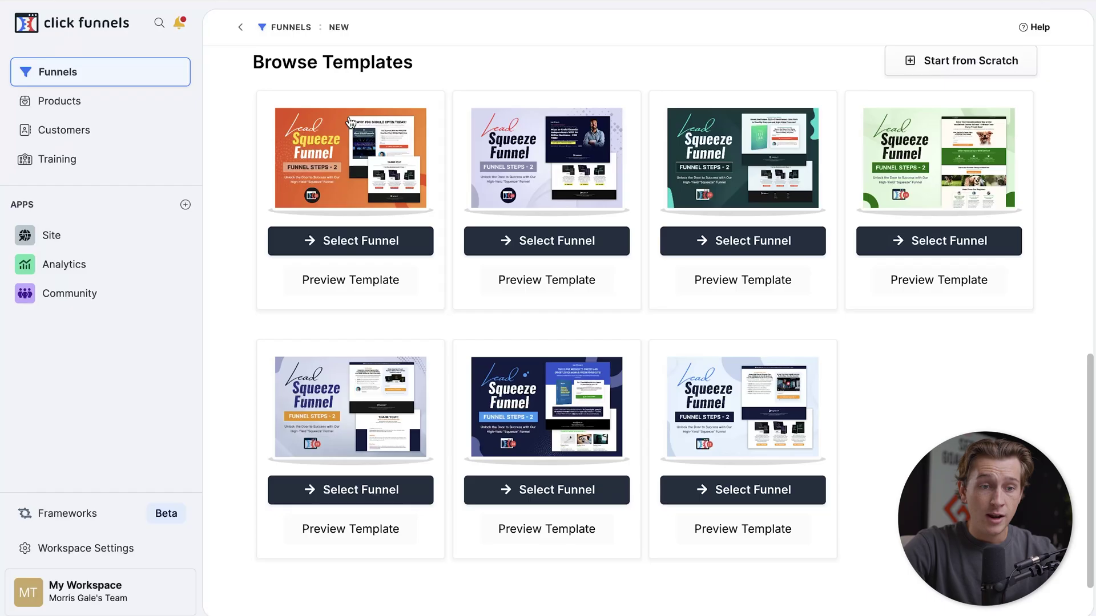
Step: Check the Funnels list for Lead Funnel 7, then open Customers > Contacts
click(85, 84)
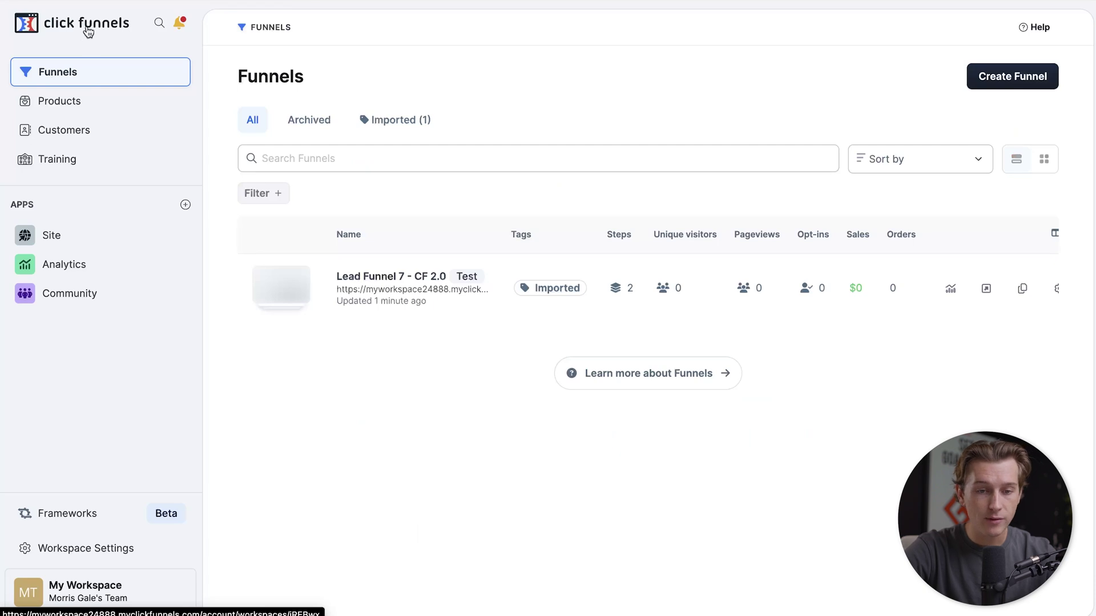
click(87, 31)
click(92, 72)
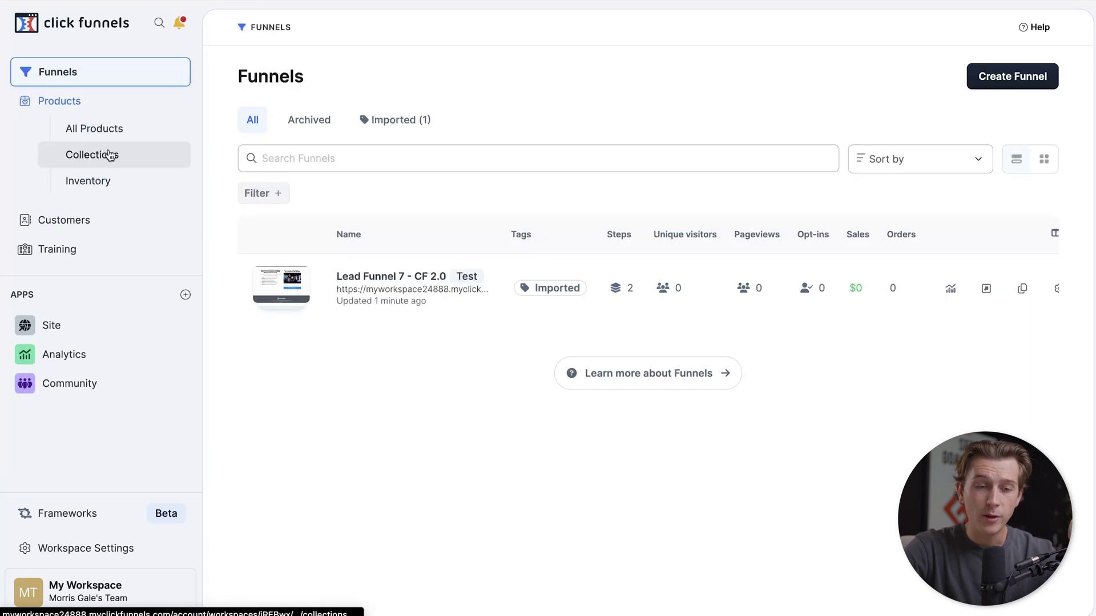
mouse_move(92, 220)
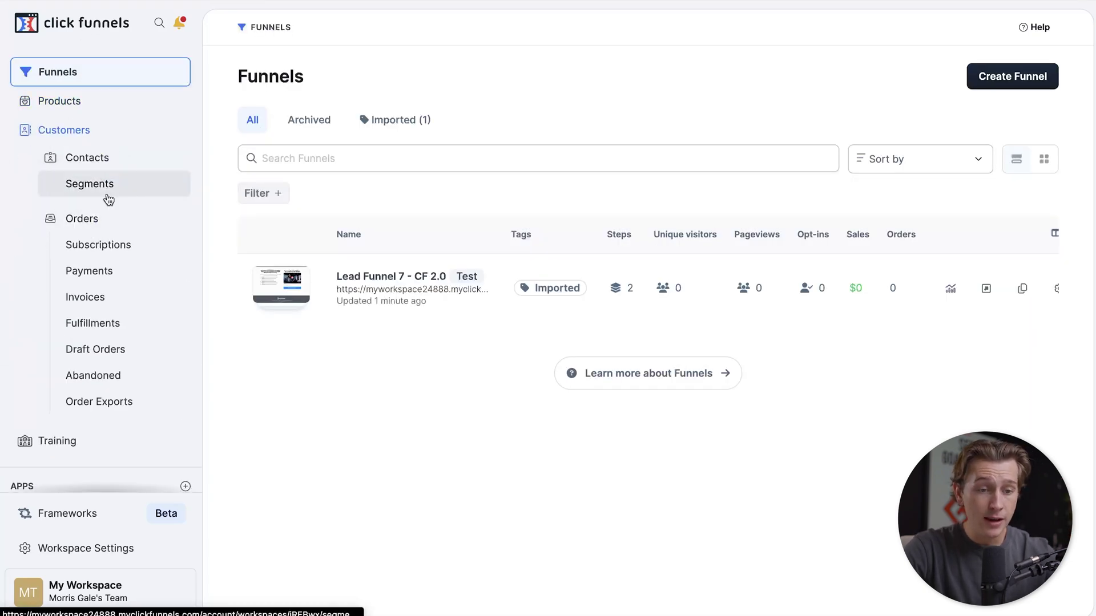
click(89, 168)
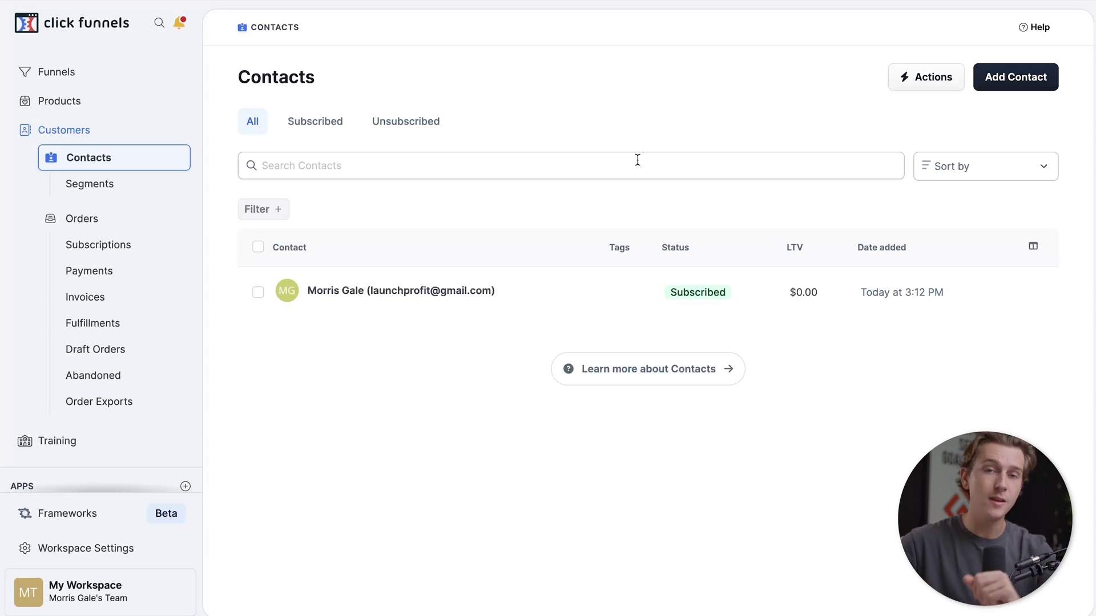
Step: Look over the Add Contact form's name fields and close it without saving
click(1019, 89)
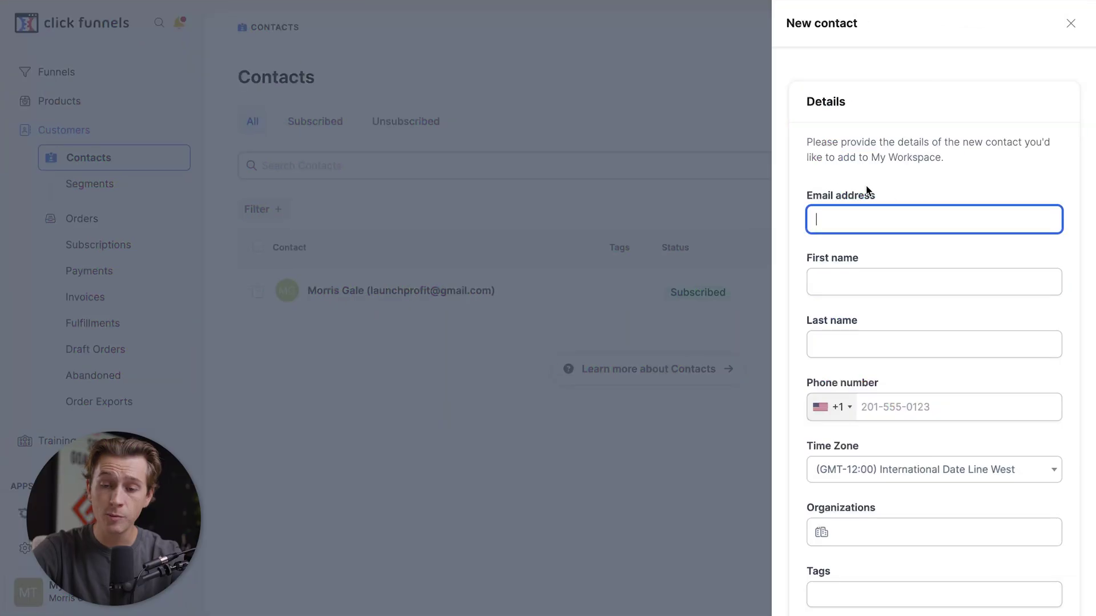
click(837, 278)
click(843, 334)
scroll(856, 325, down, 2)
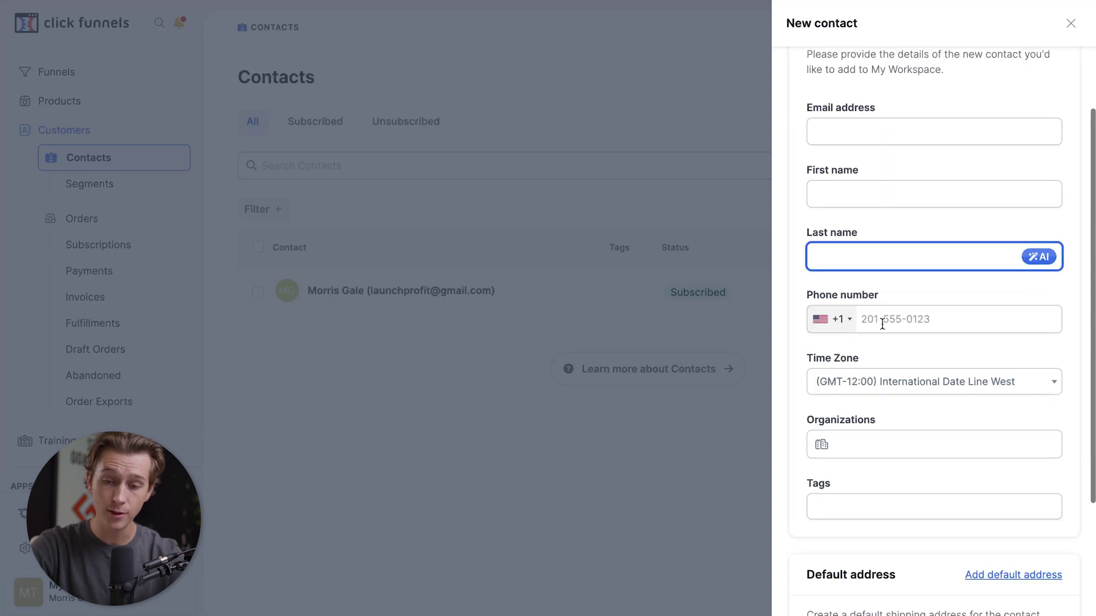
scroll(874, 396, down, 1)
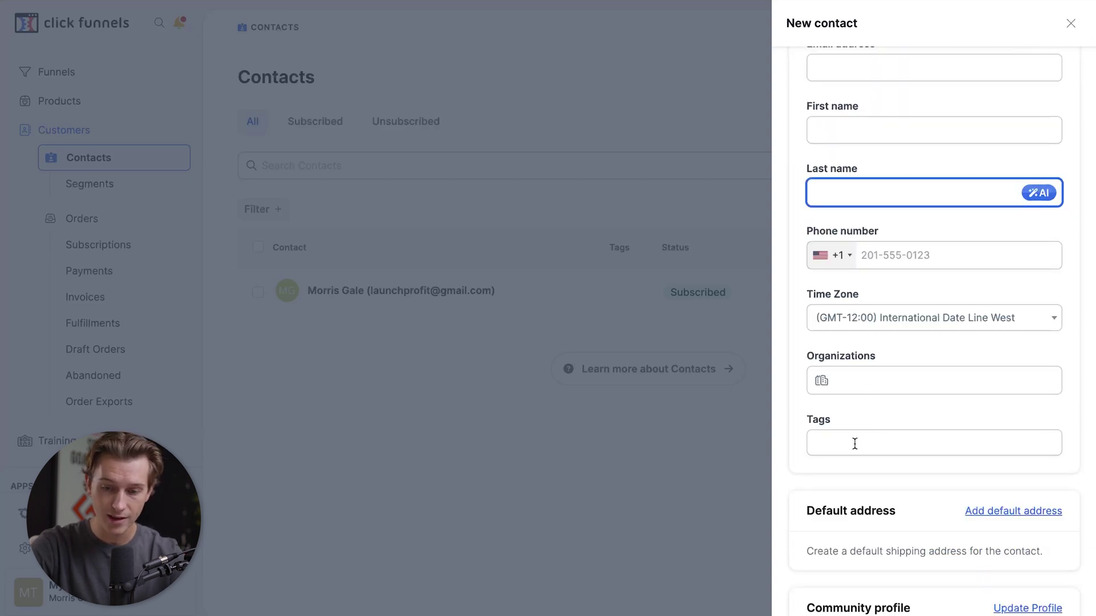
scroll(866, 423, down, 2)
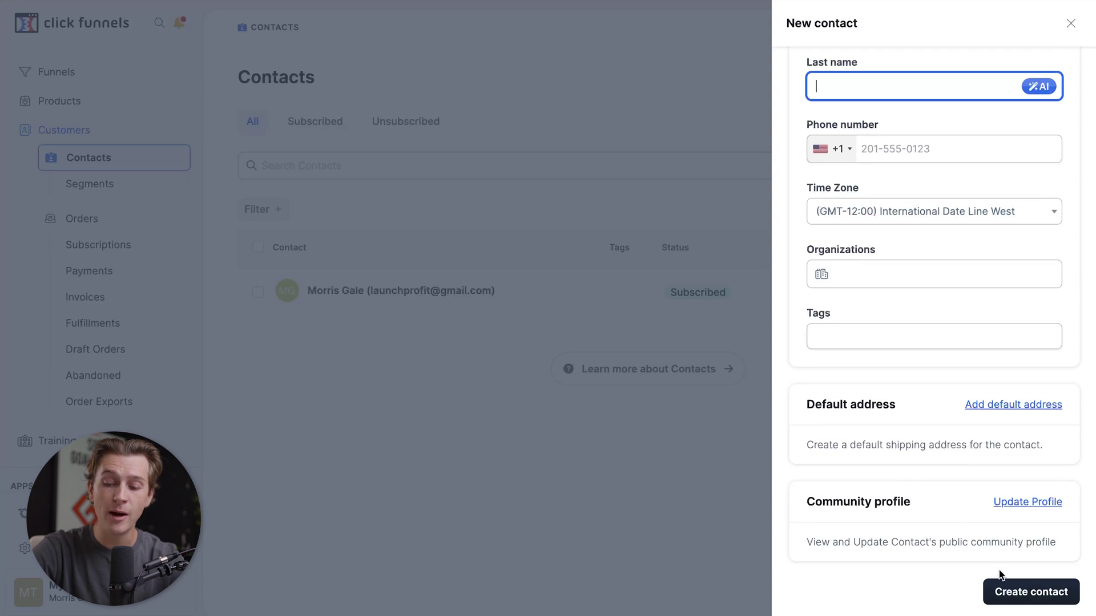
key(Escape)
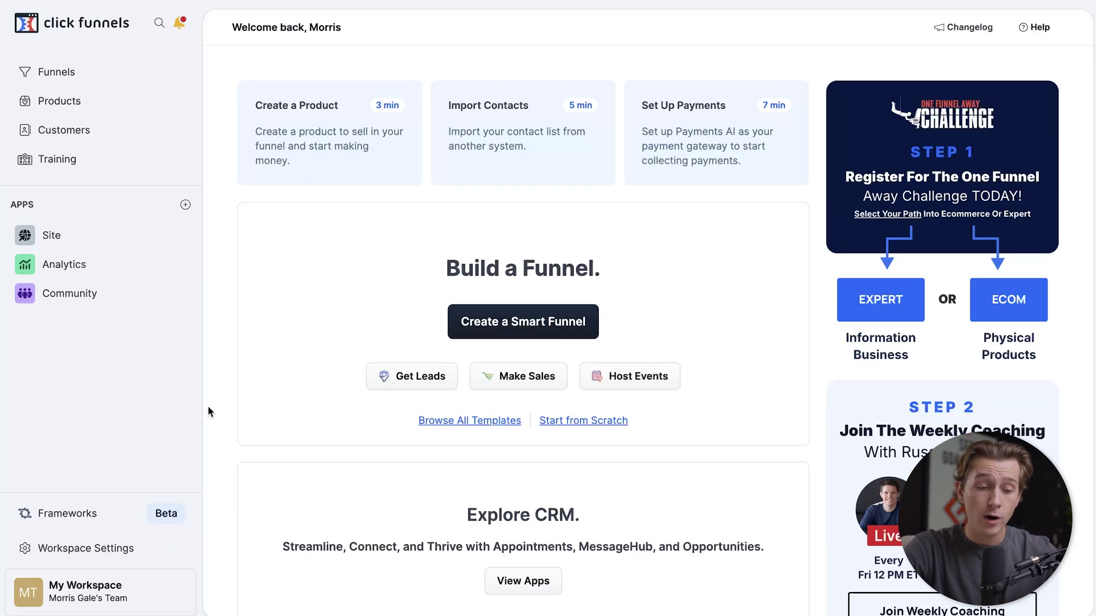
Step: Open Workspace Settings and go to the email settings area
click(85, 516)
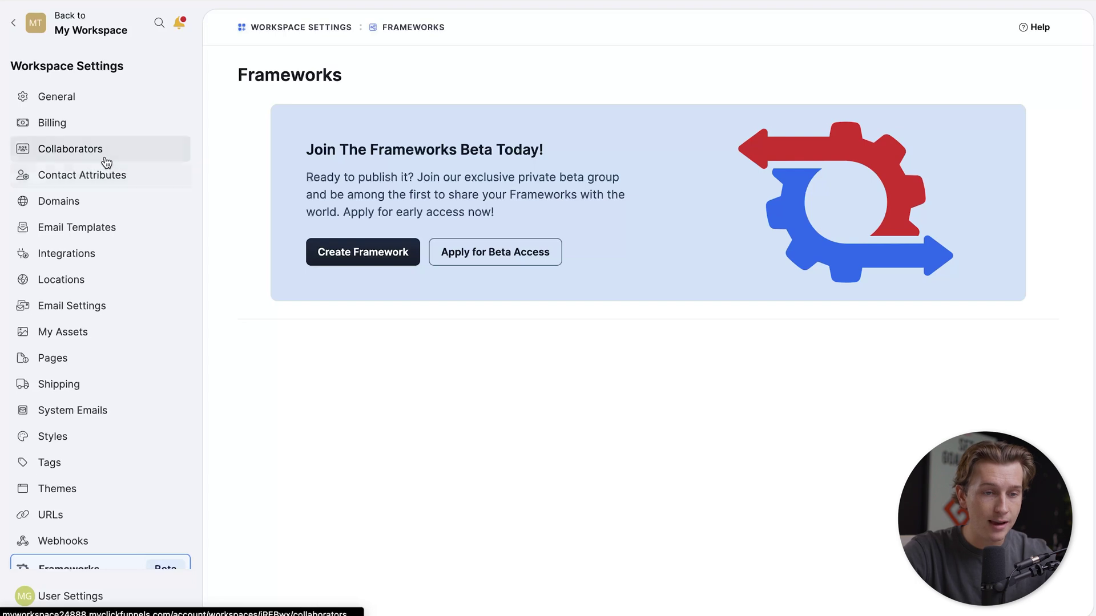
click(102, 232)
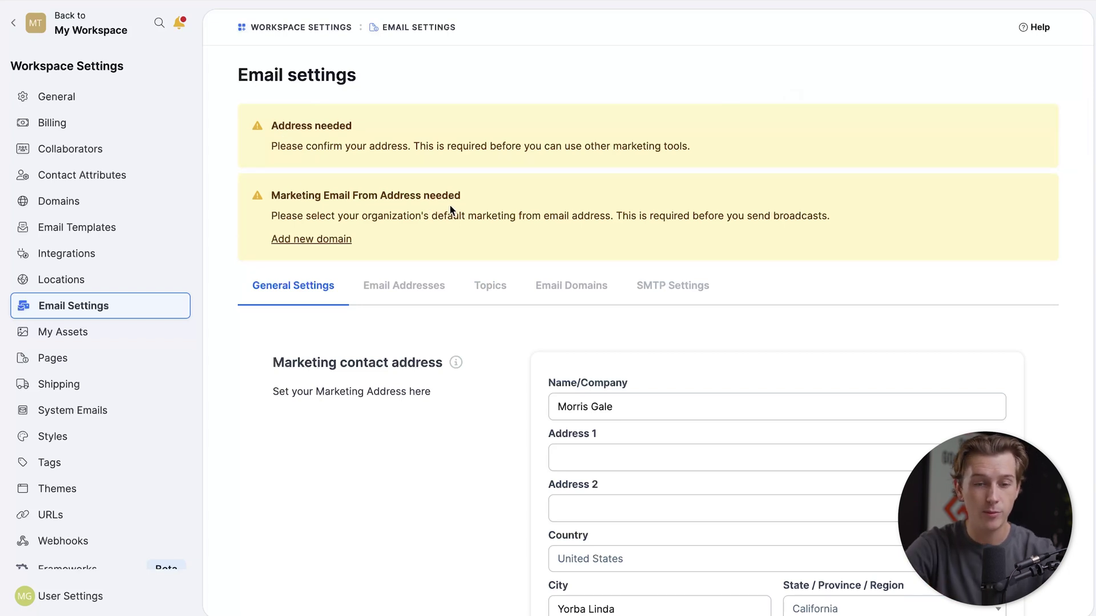
scroll(450, 210, down, 5)
scroll(436, 232, up, 2)
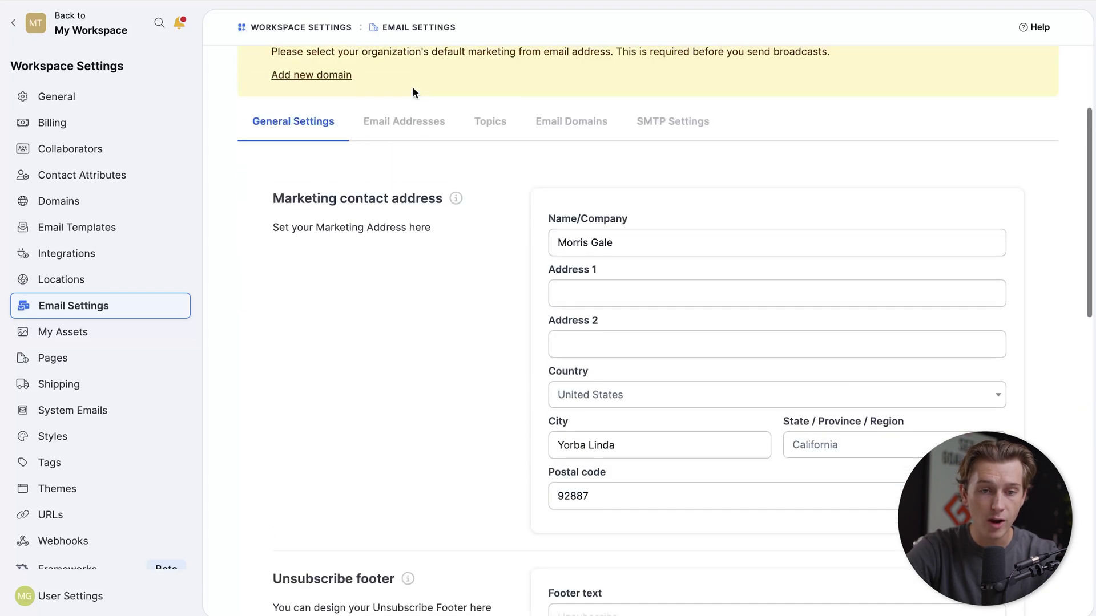
Step: Review the sending email addresses, topics, domains and SMTP settings tabs
click(415, 119)
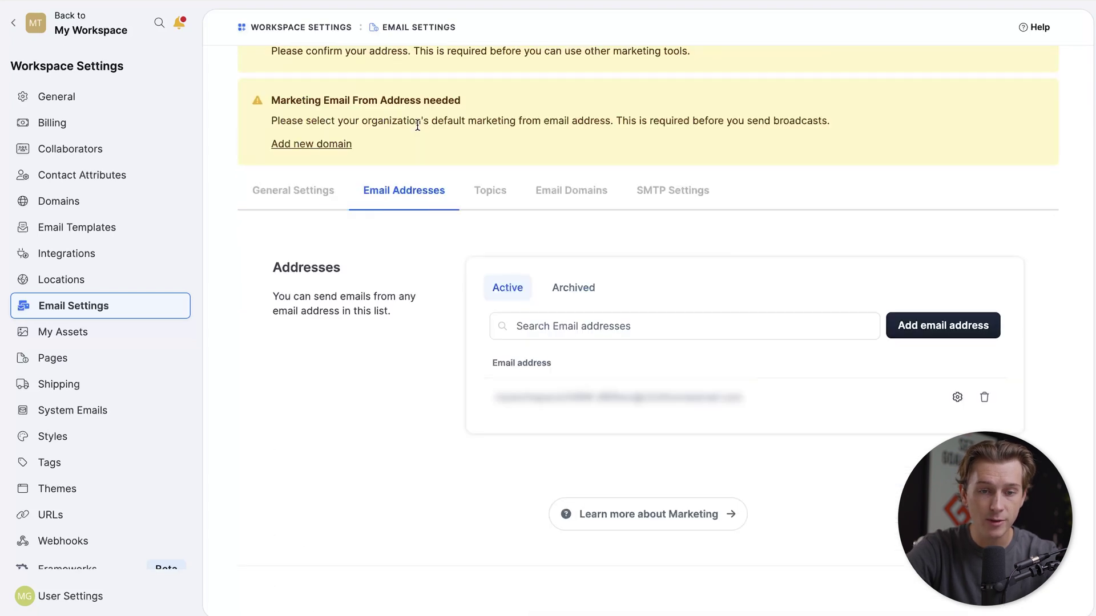
click(505, 197)
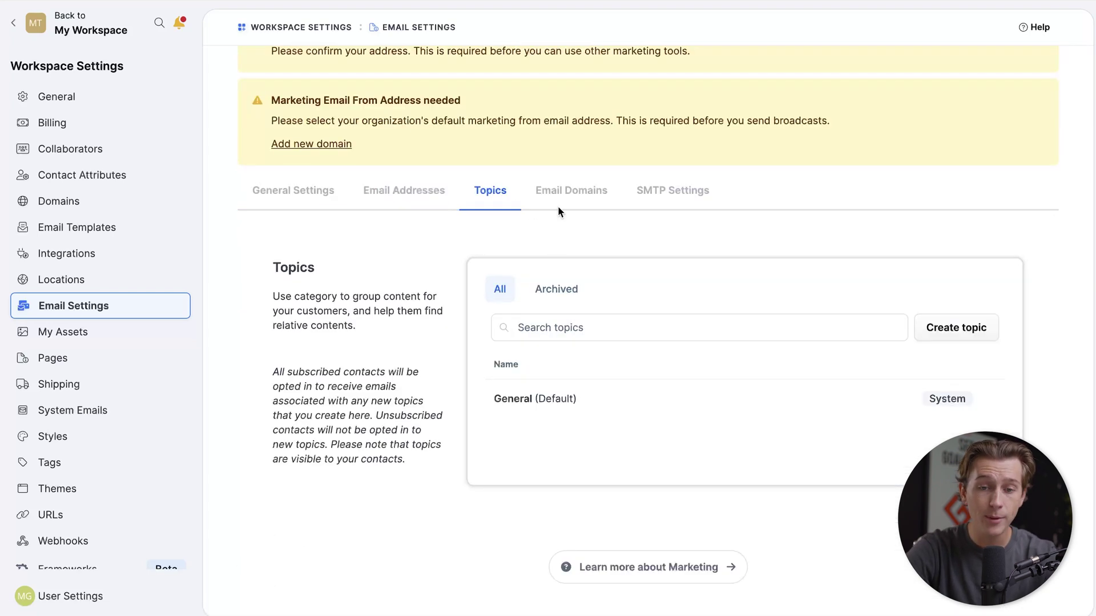
click(566, 200)
click(656, 198)
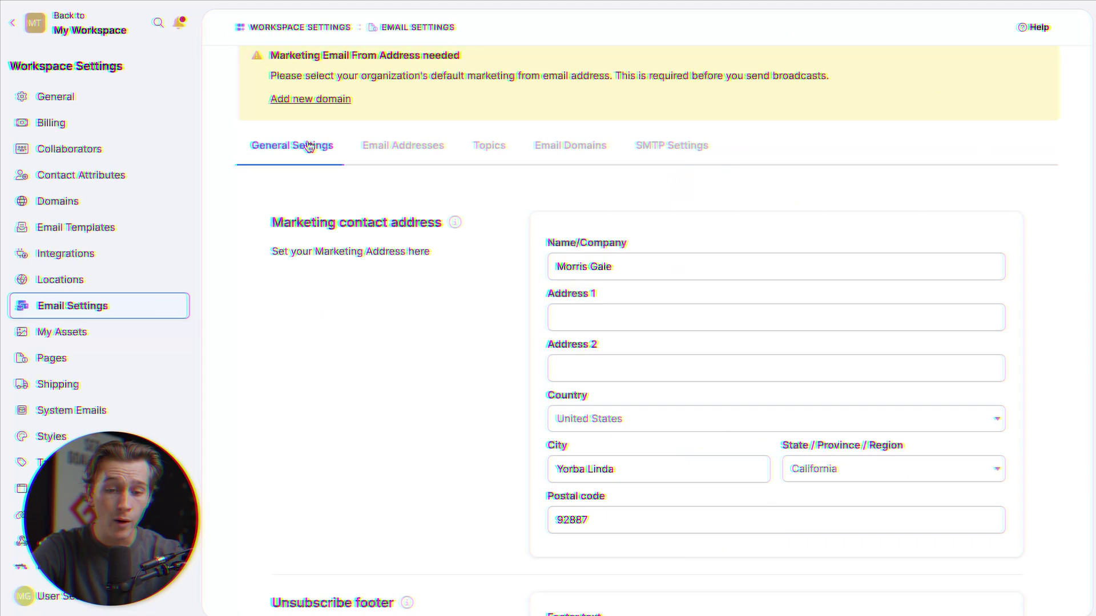
scroll(439, 246, down, 4)
scroll(437, 246, down, 8)
scroll(437, 245, down, 2)
scroll(437, 244, up, 15)
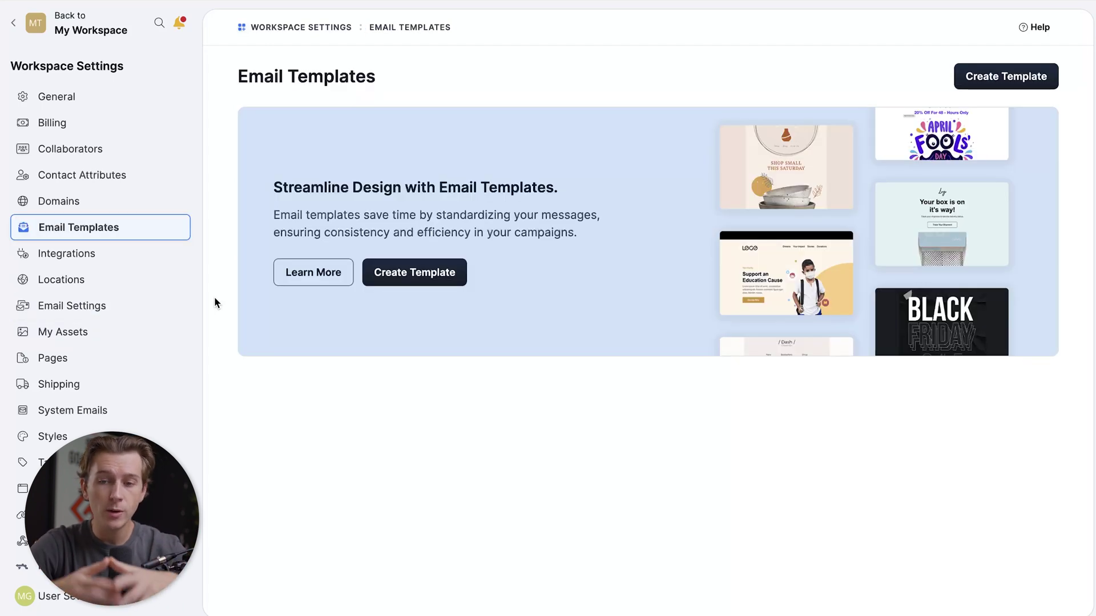
Step: Create the email template 'My email seq' with subject 'Email are cool'
click(441, 280)
click(900, 220)
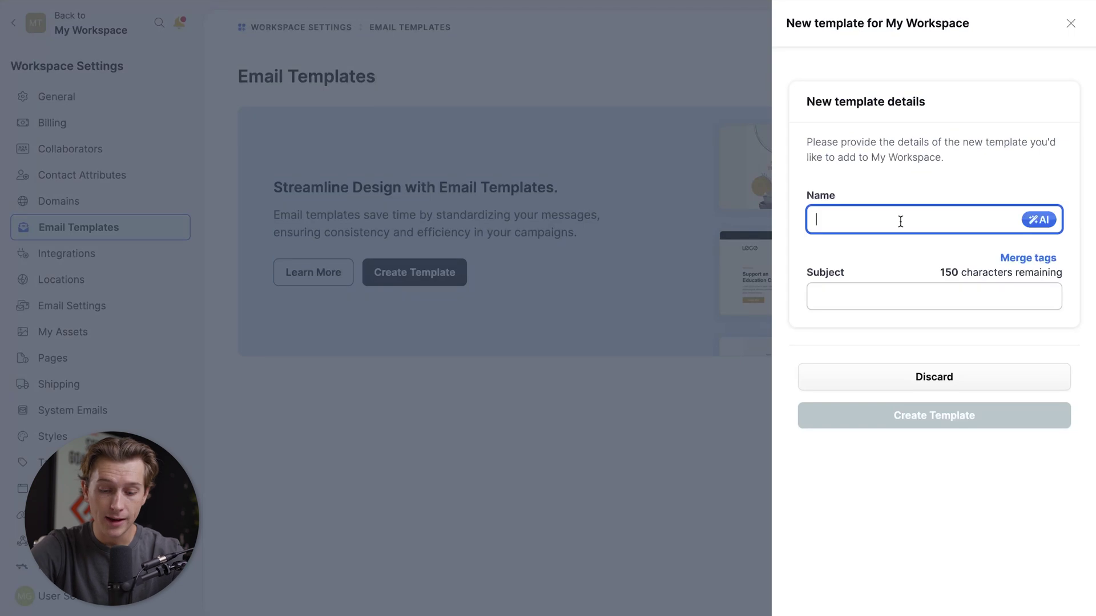
text(My email seq)
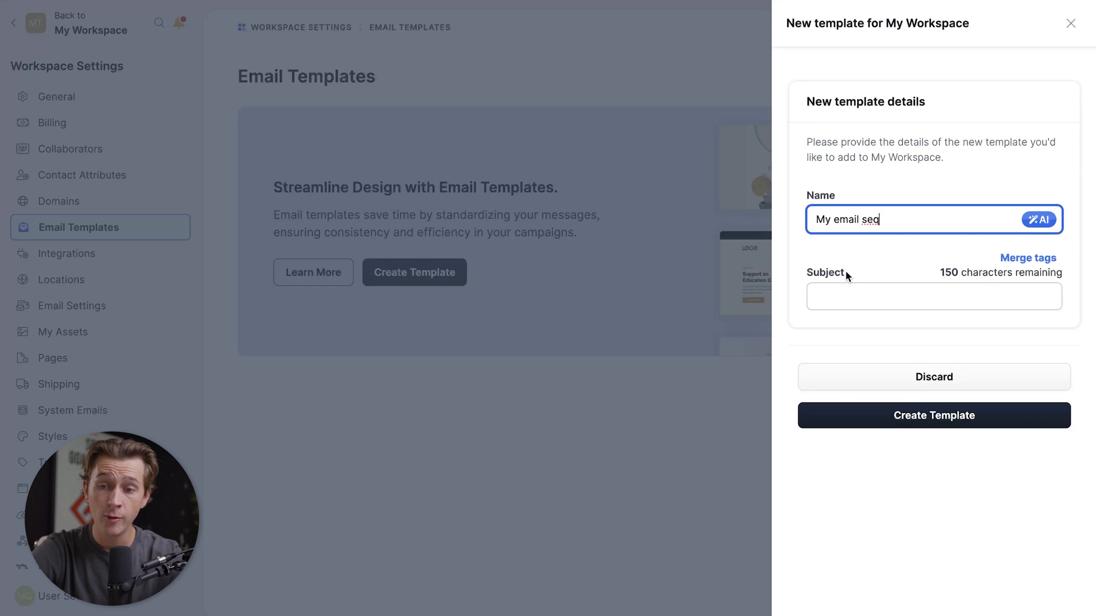
click(863, 308)
text(Email are coo)
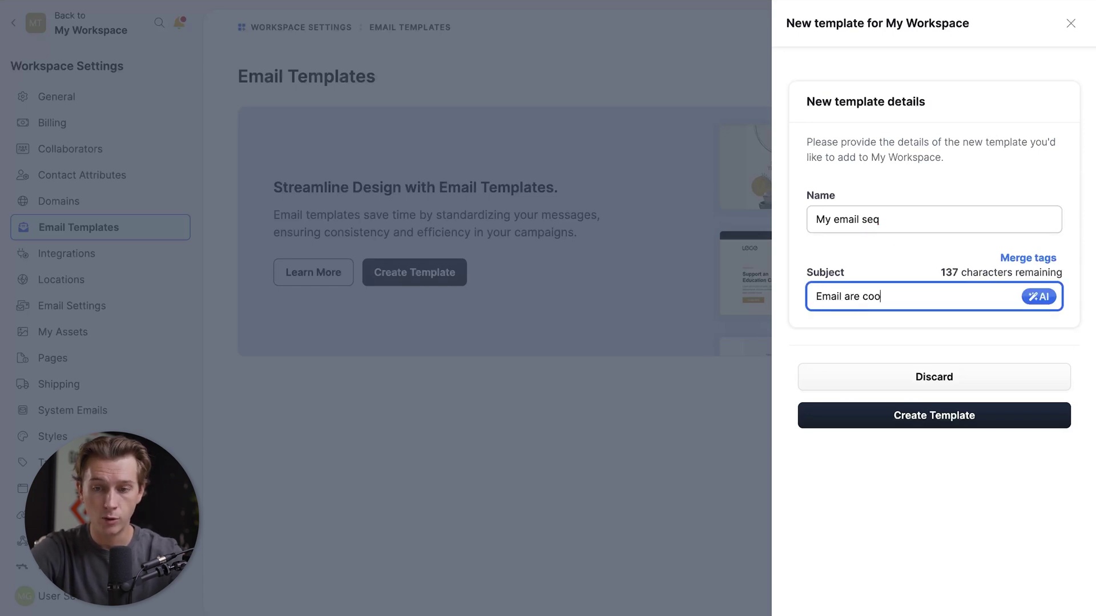
text(l)
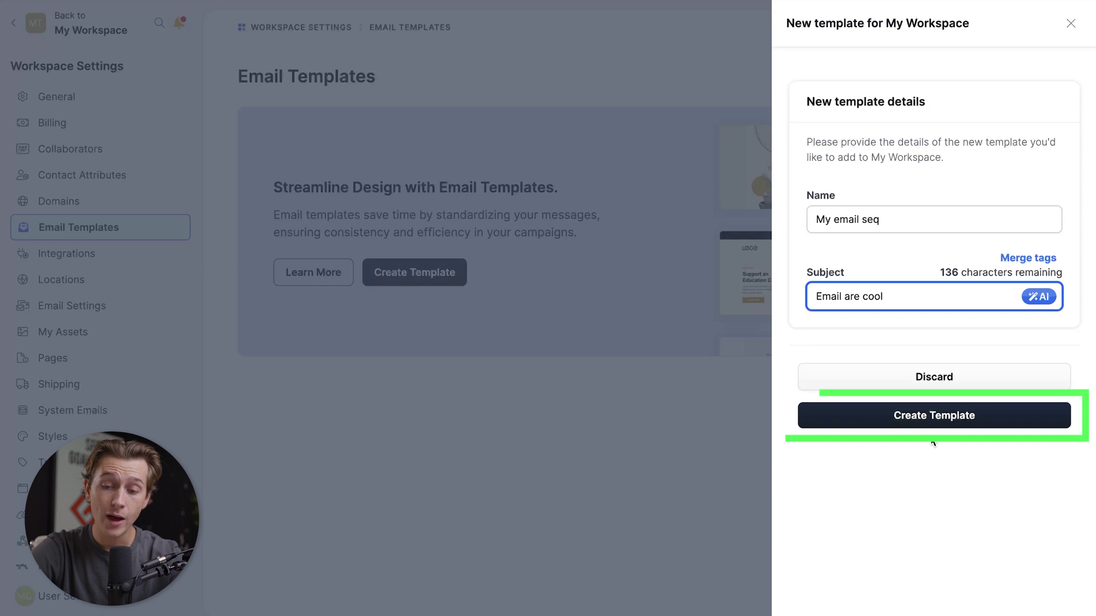
click(925, 419)
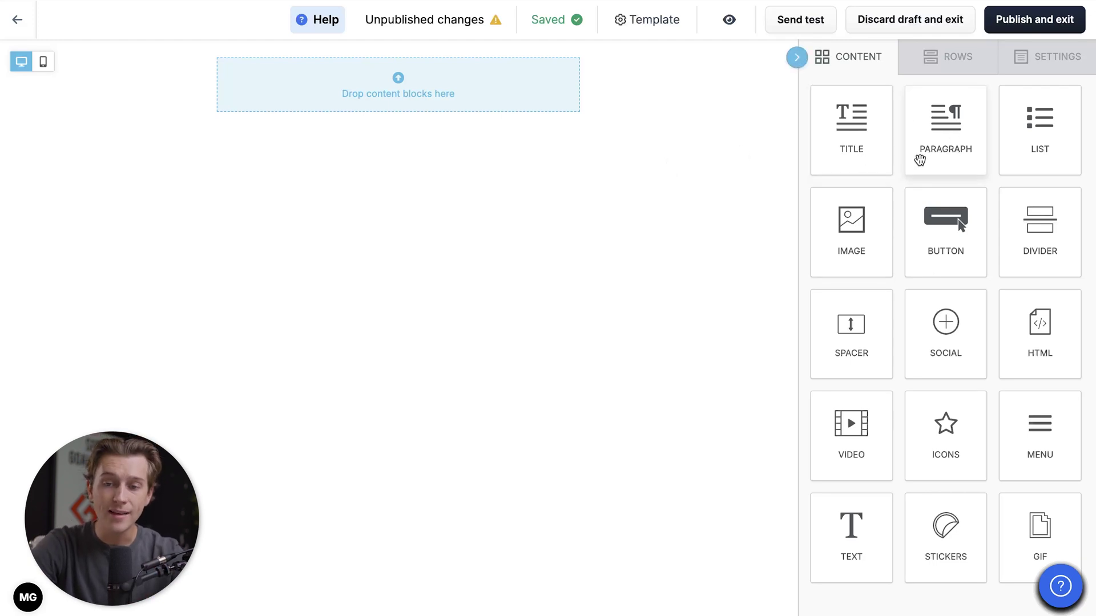
Step: Add a title block and replace its text with placeholder 'rghbbefjksdlofaueih'
drag(856, 149, 436, 76)
click(446, 69)
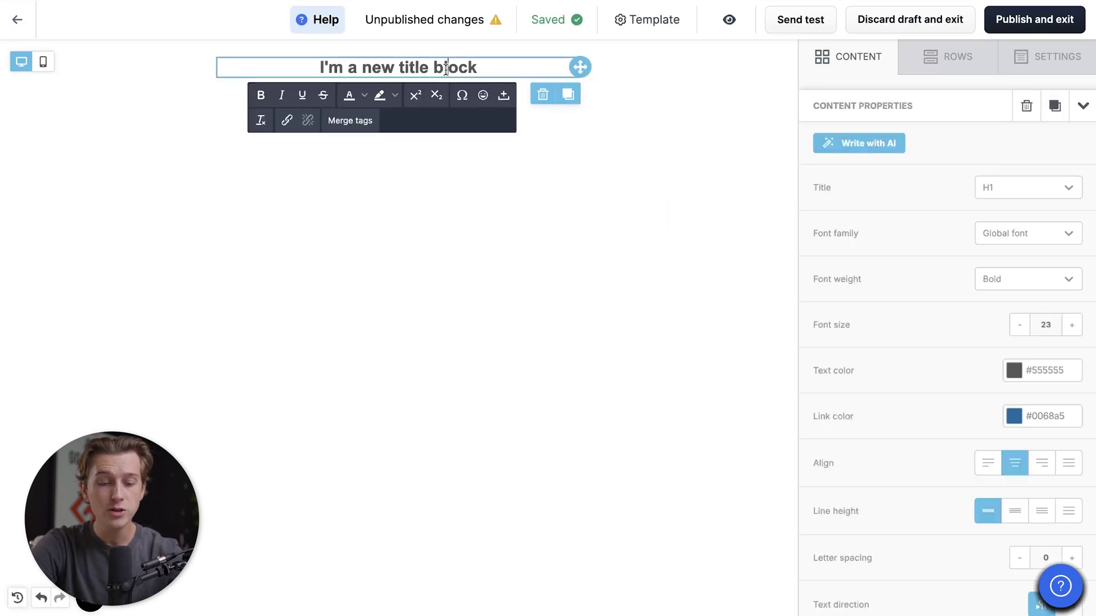
key(ctrl+a)
key(BackSpace)
text(rghbbefjksdlofaueih)
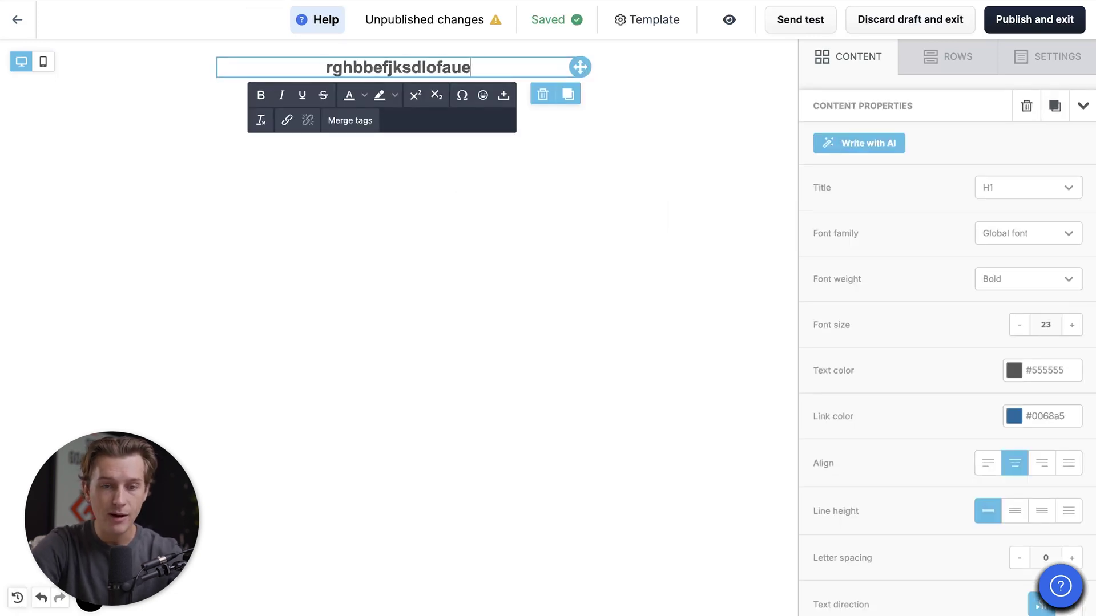
click(532, 213)
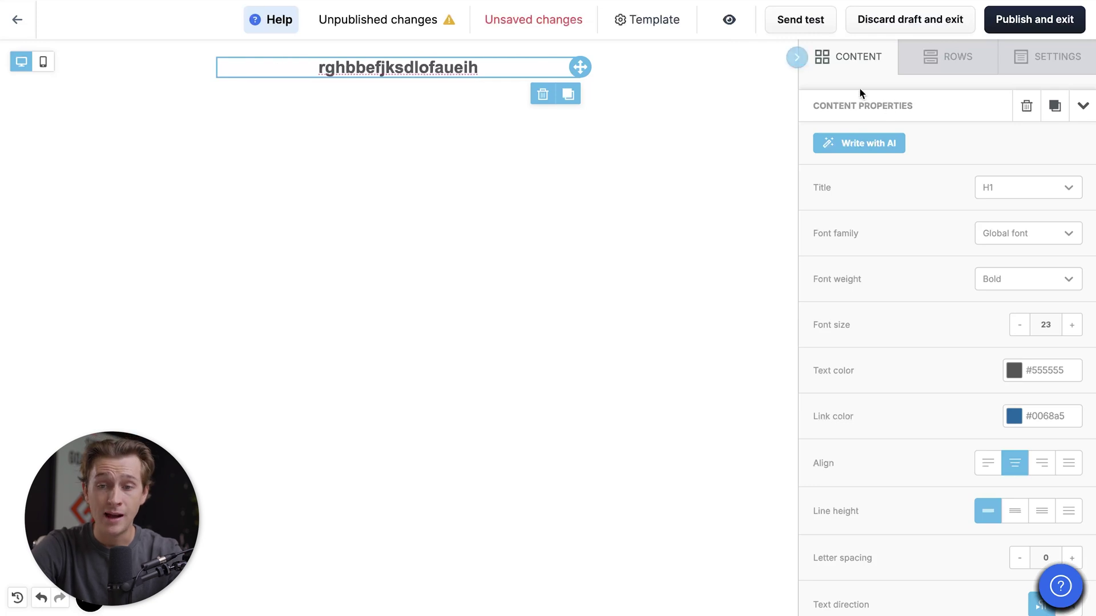
click(852, 67)
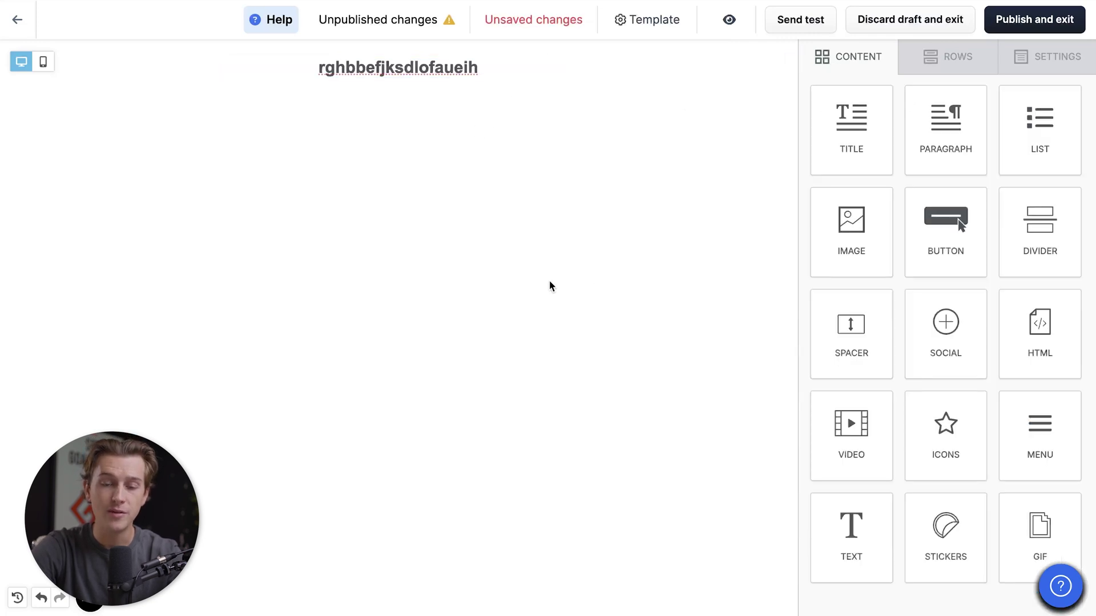
Step: Add a paragraph block below the title and replace its text with placeholder text
drag(957, 130, 378, 74)
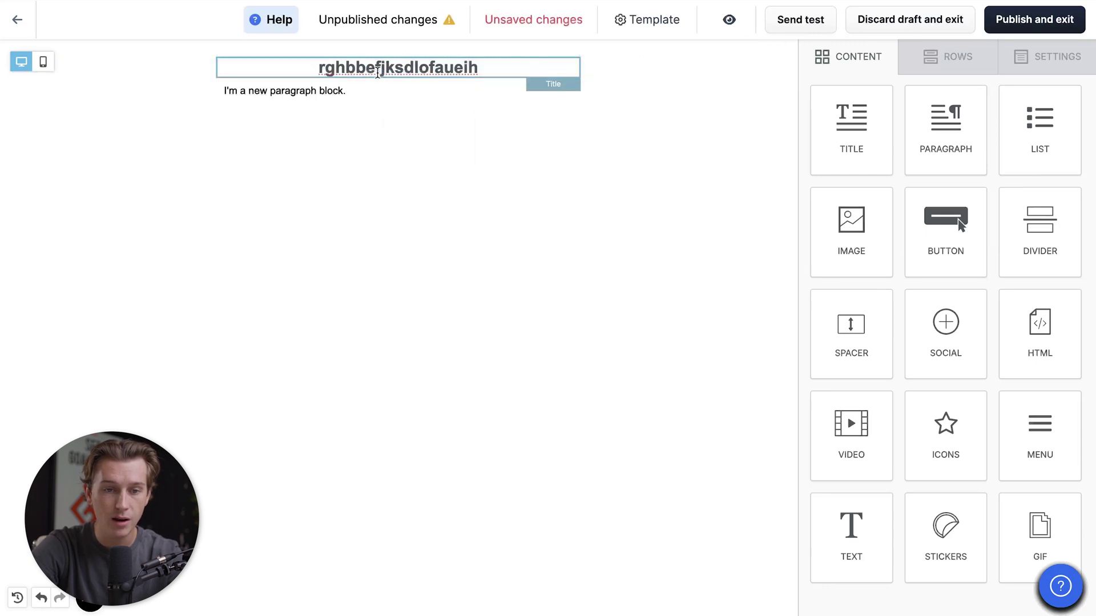
click(346, 90)
key(ctrl+a)
text(edgsvwhjbknlm;fdejiohurwgbedjank mklskwojihu)
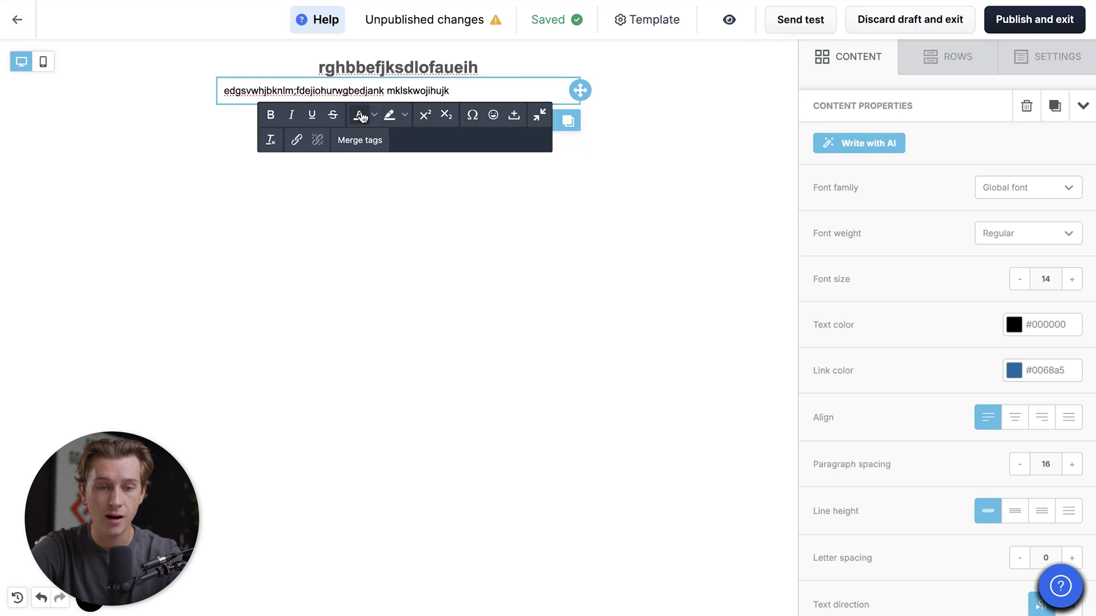
click(421, 195)
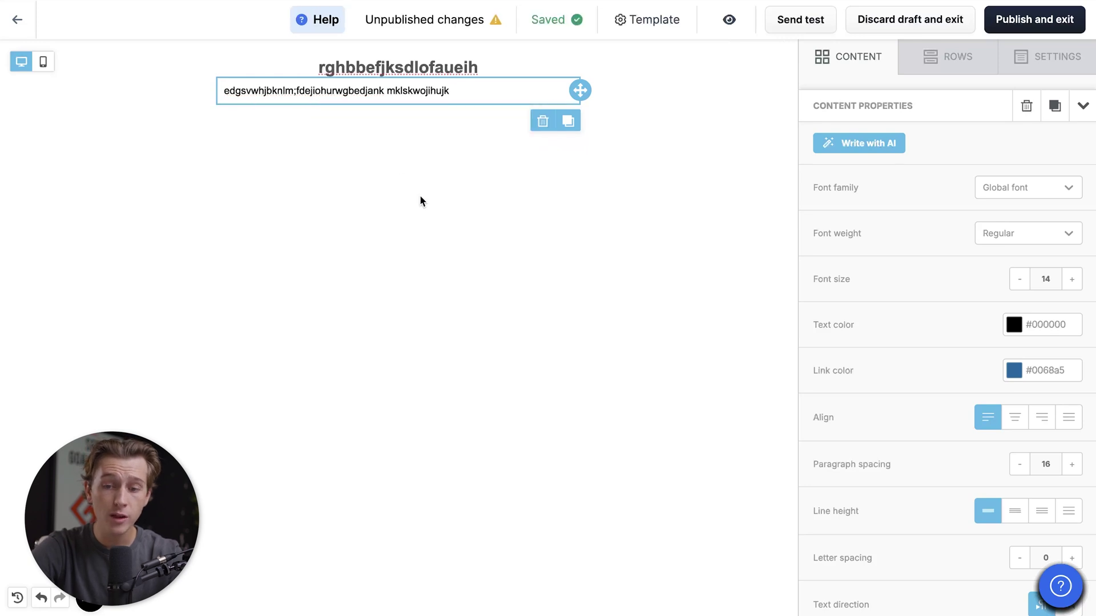
click(840, 54)
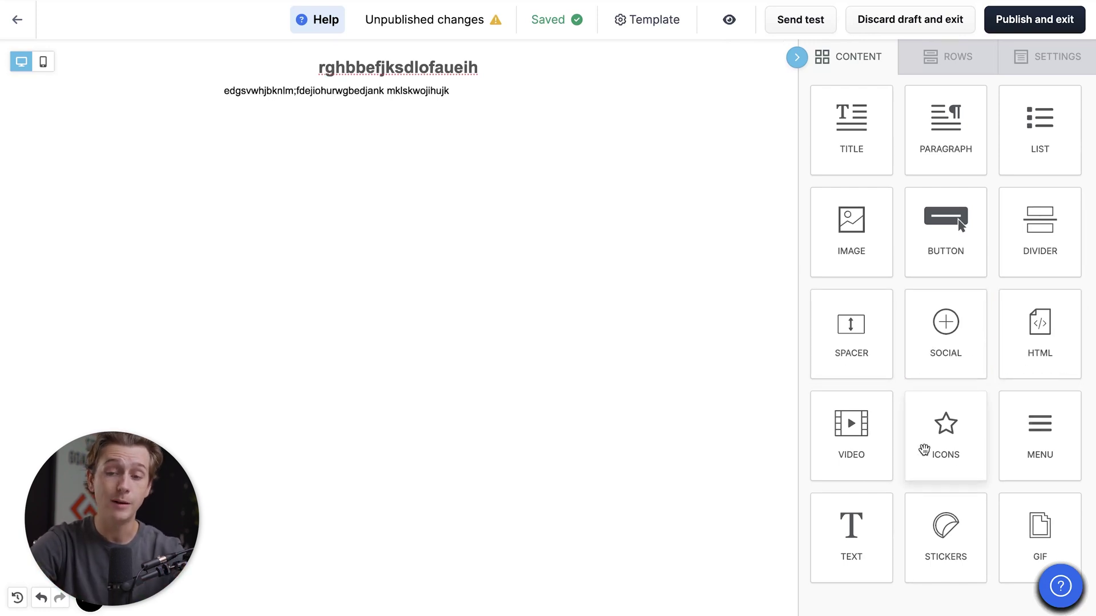
Step: Set the content area width to 585px, centre it, and exit to the template details
click(947, 57)
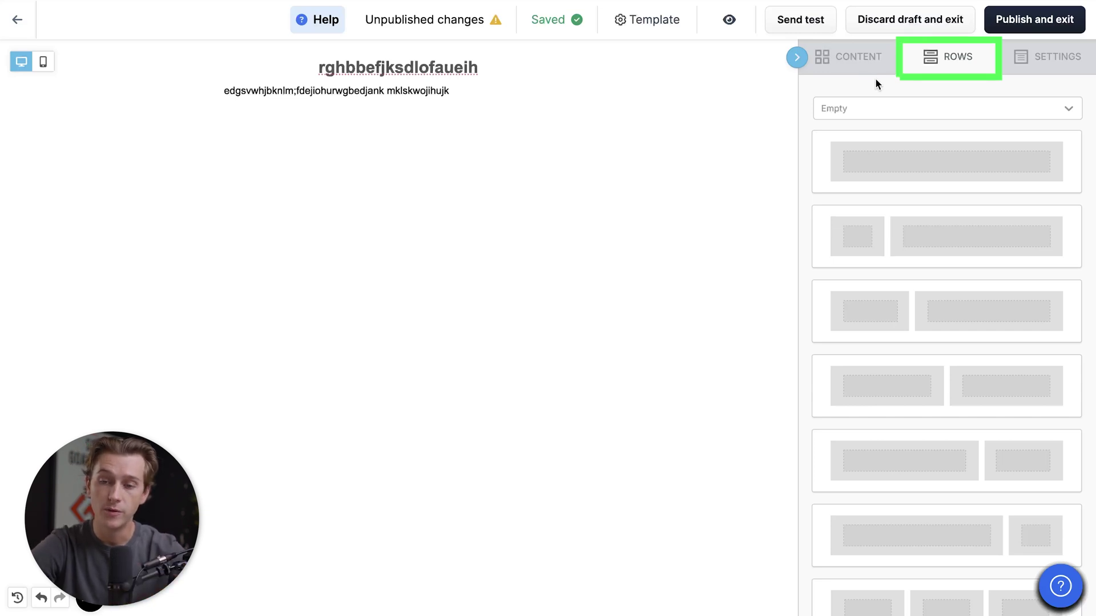
click(1033, 52)
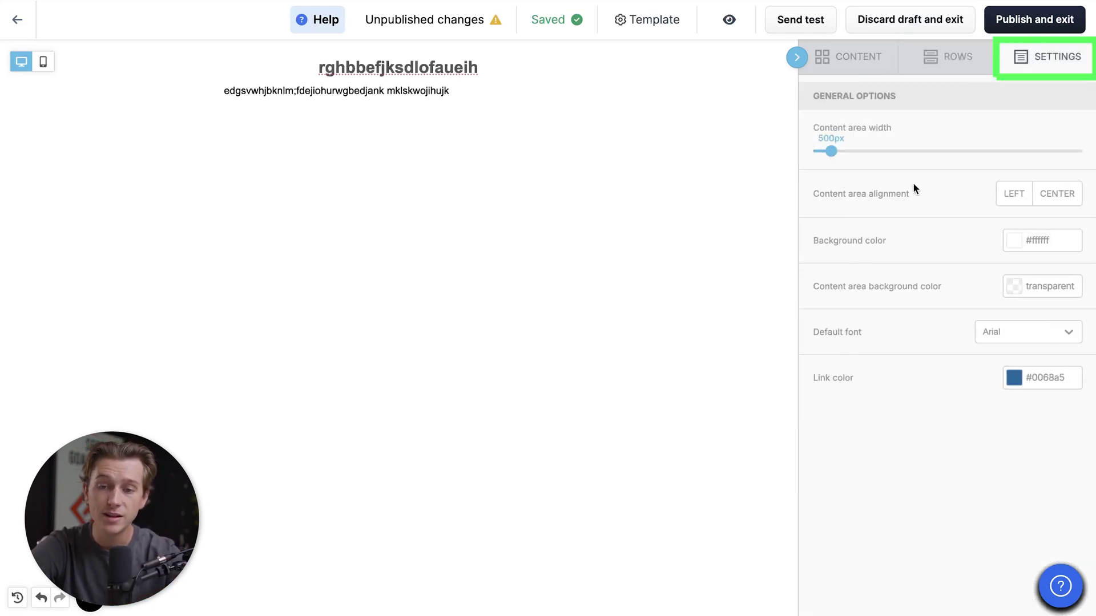
drag(831, 151, 884, 151)
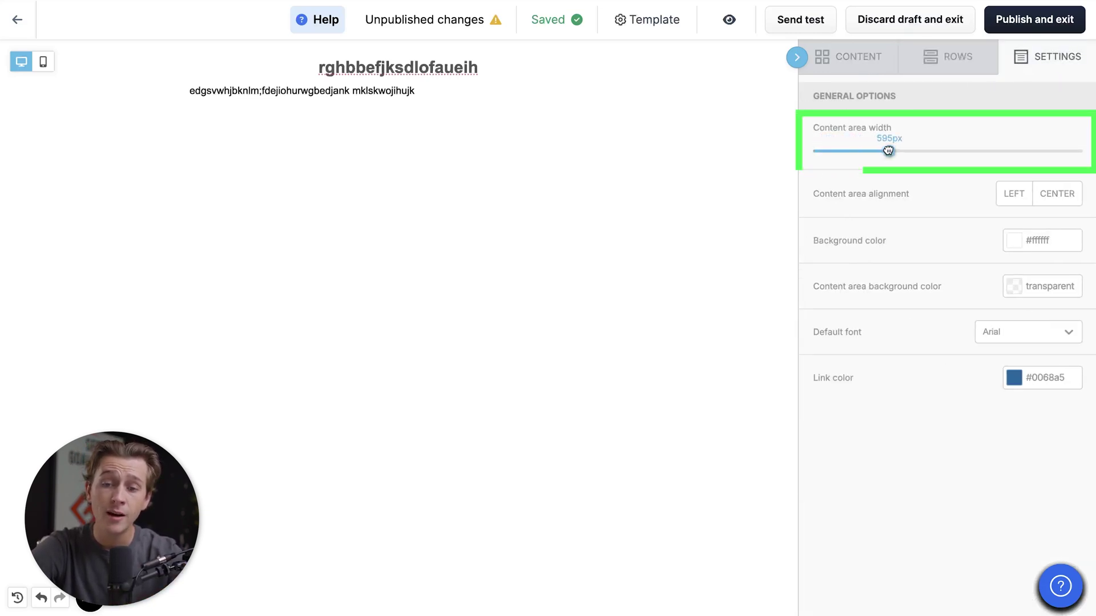
click(1013, 192)
click(1052, 194)
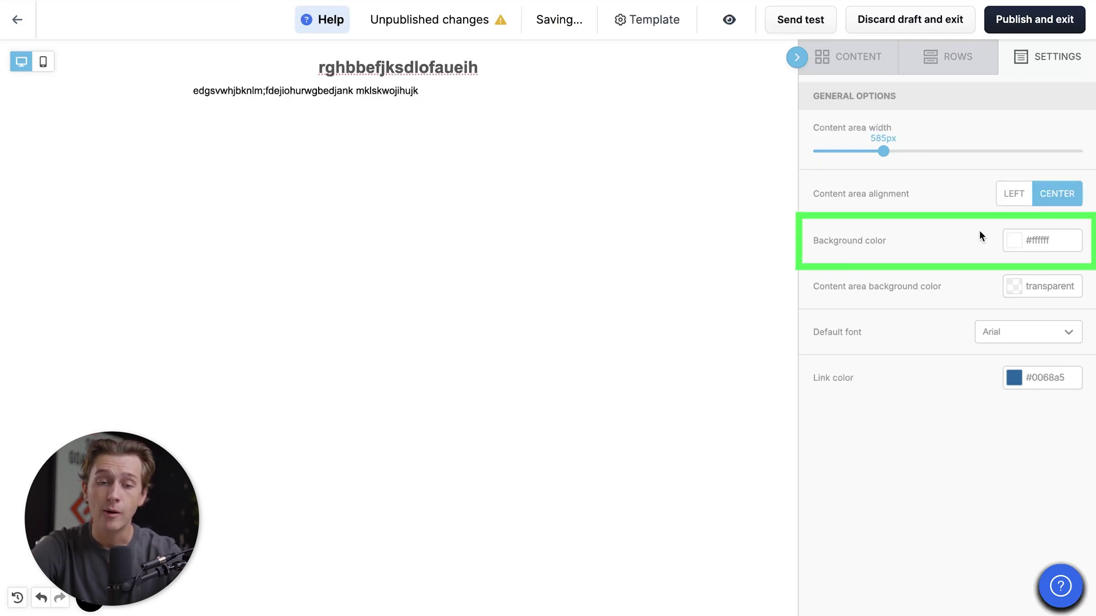
click(855, 68)
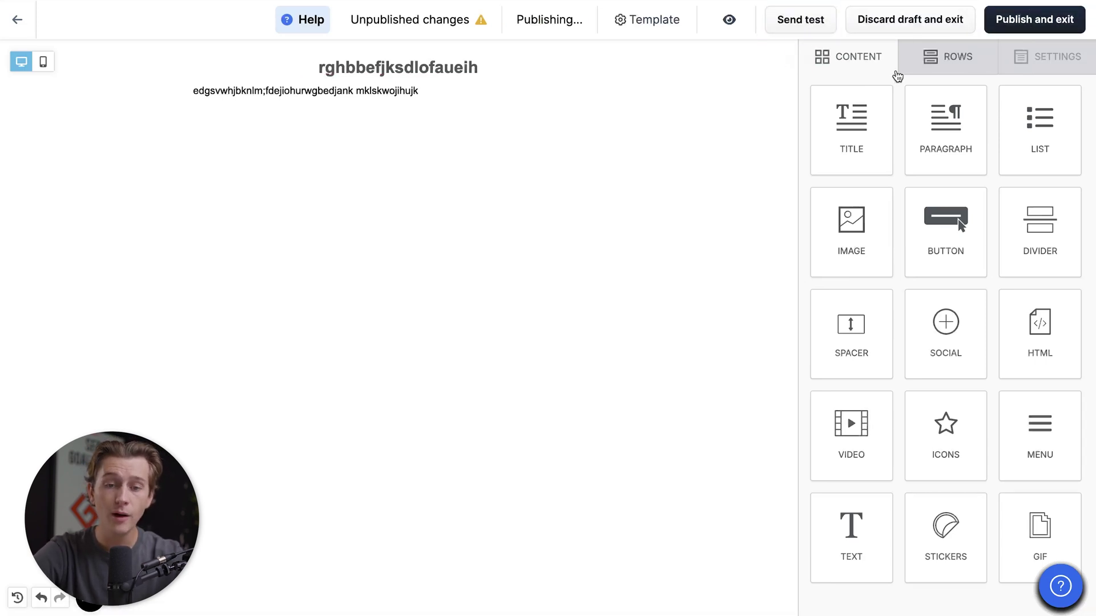
click(1035, 20)
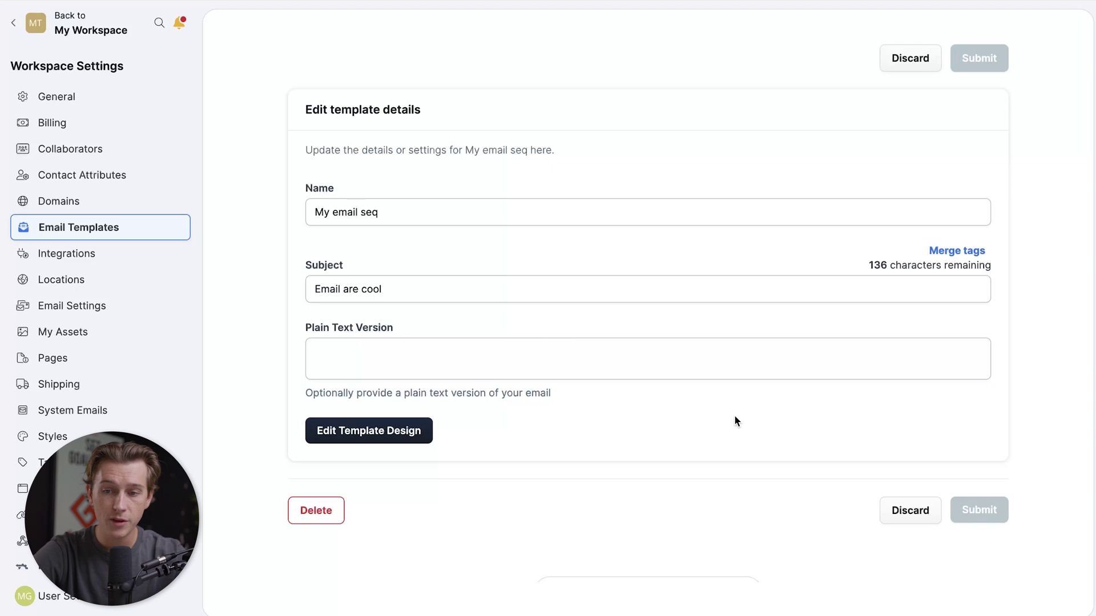
Step: Enter placeholder plain-text version content for My email seq and submit it
click(619, 349)
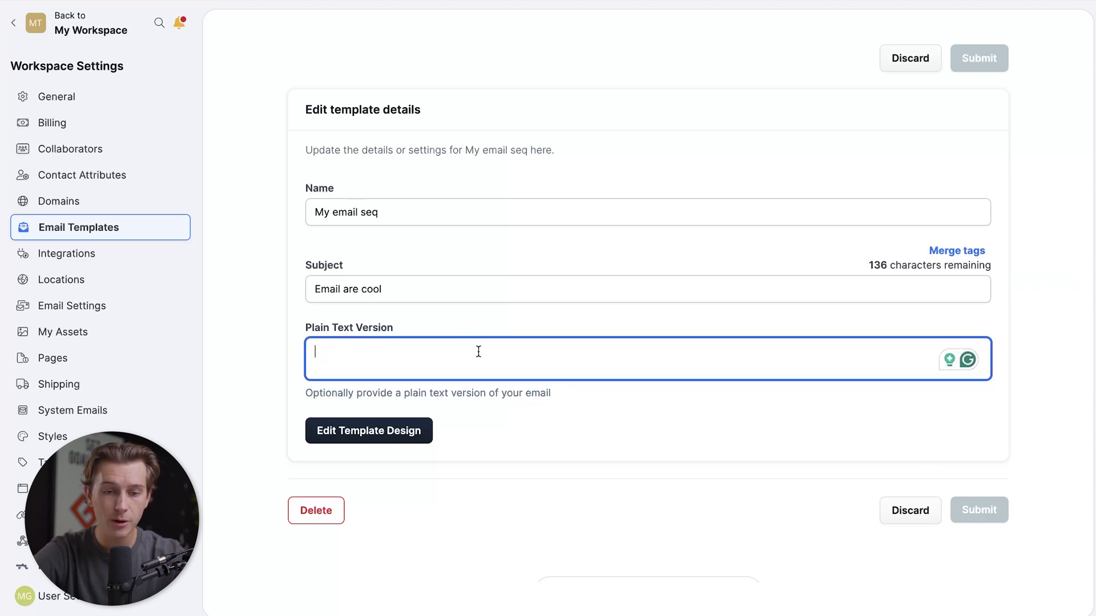
text(gwyreuhiaijoscdfeiohuikl)
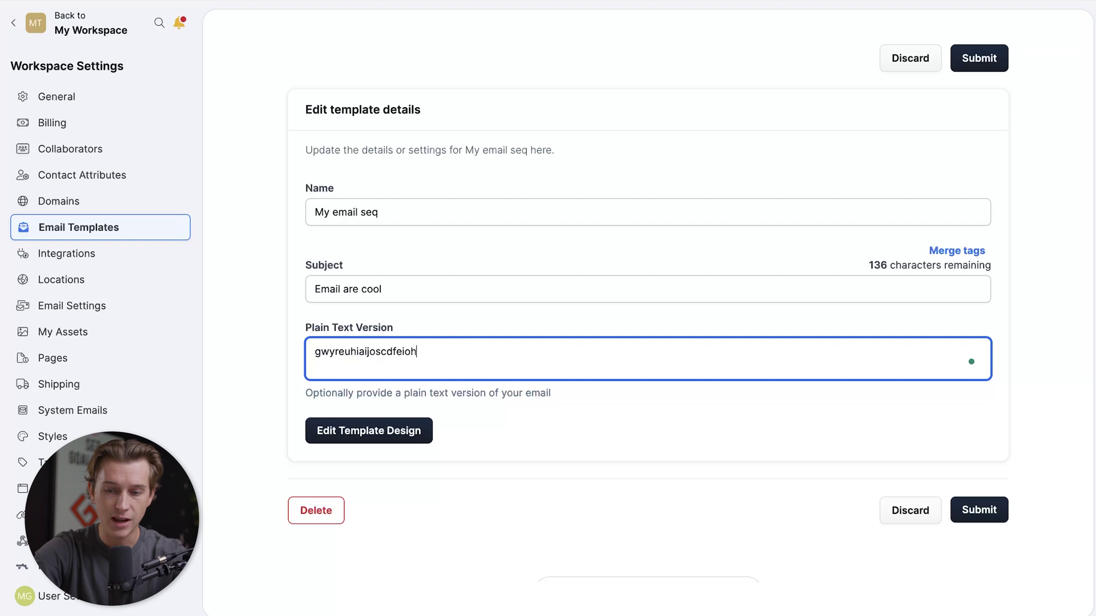
click(979, 510)
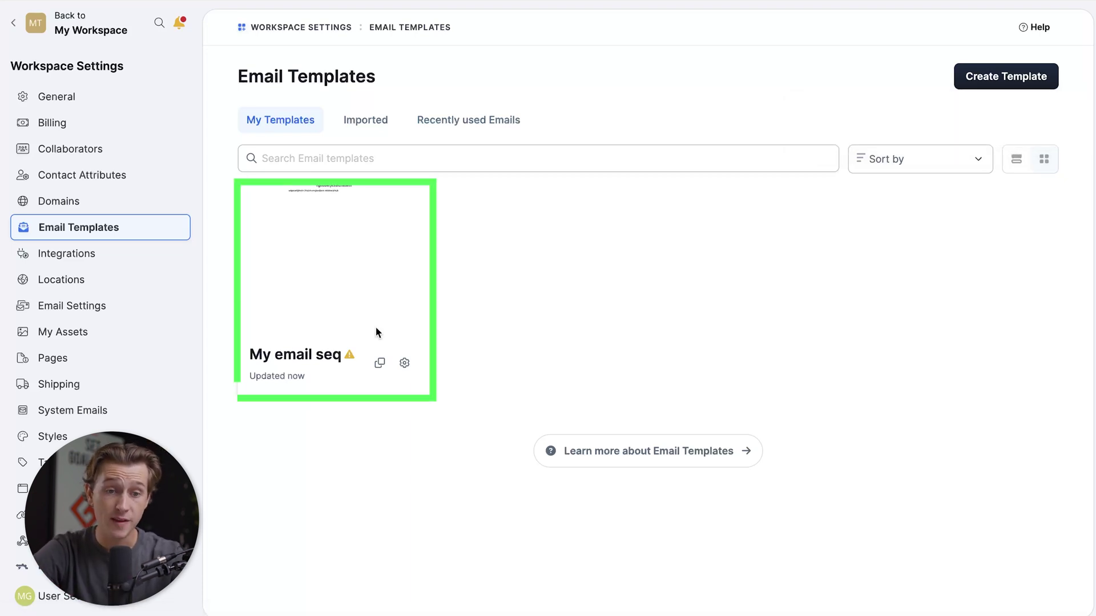
Step: Open and close the My email seq details panel twice to check its saved subject and plain text
click(404, 364)
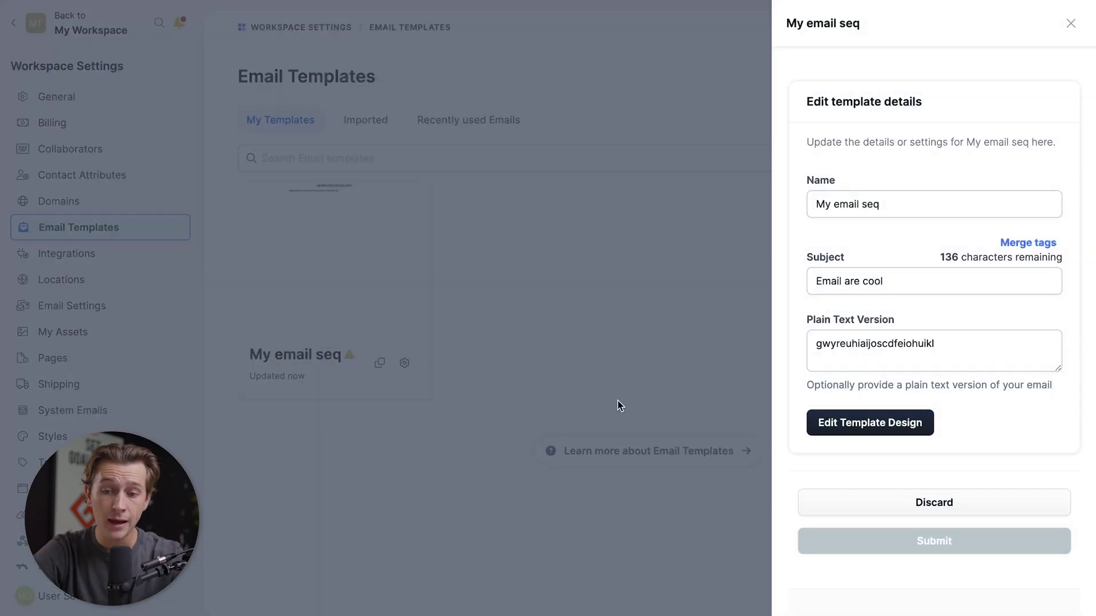
click(1071, 24)
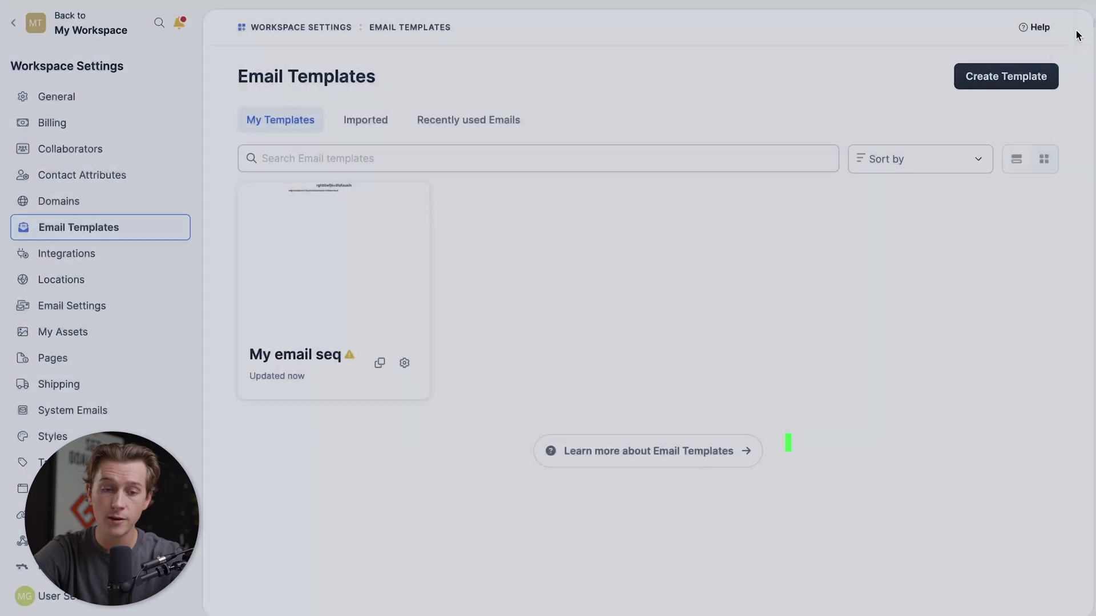
click(404, 365)
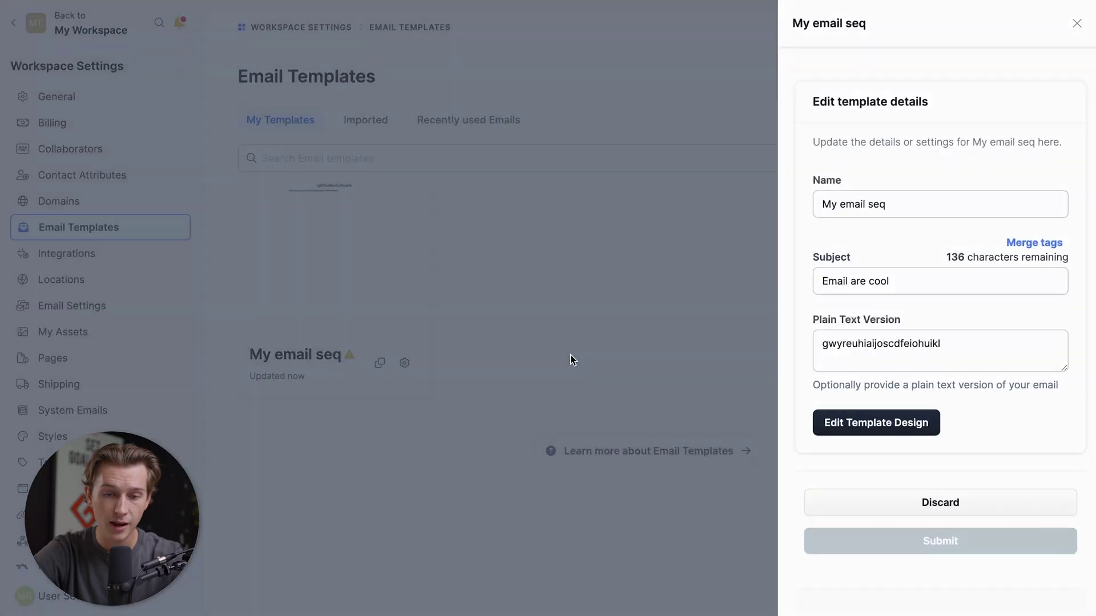
click(571, 355)
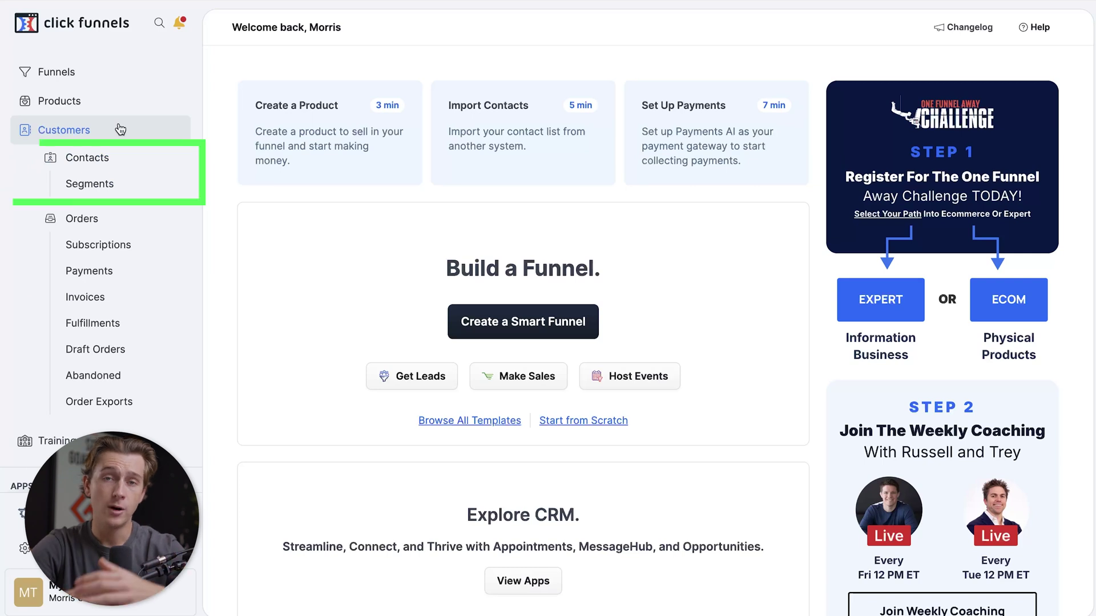
Step: Show the Contacts list with its single subscribed contact and check the available contact Actions
click(118, 161)
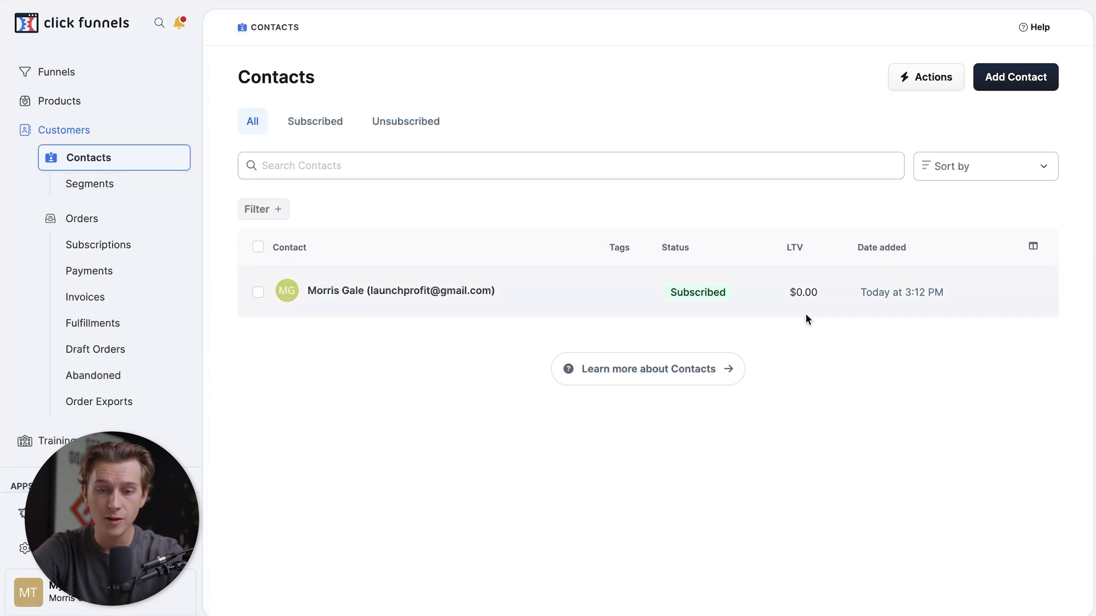
click(931, 77)
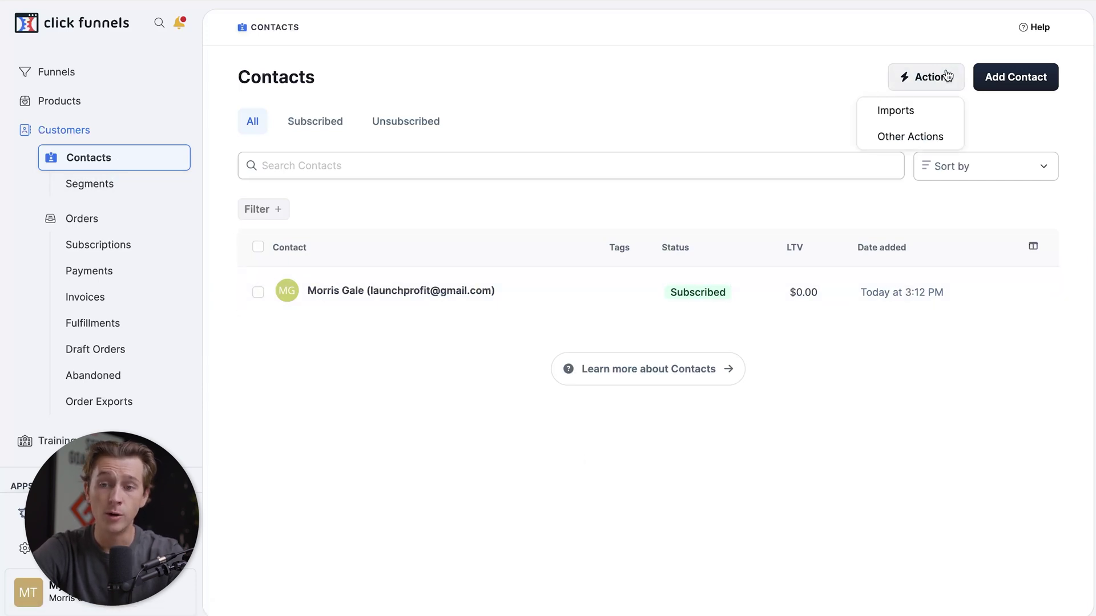
click(793, 108)
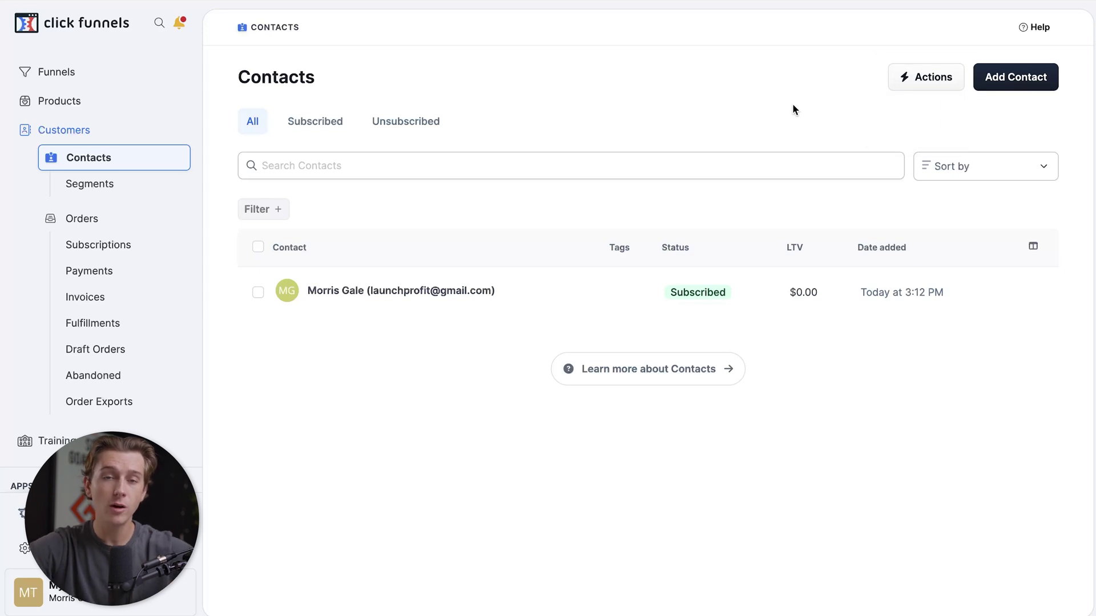